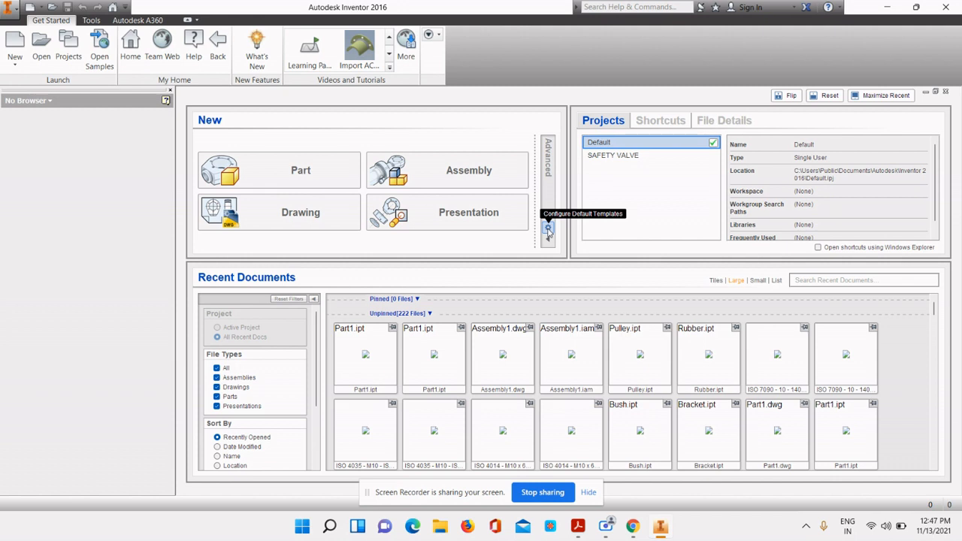
Configure the default template to use millimeters with the ISO drawing standard, and overwrite the existing template.
click(548, 228)
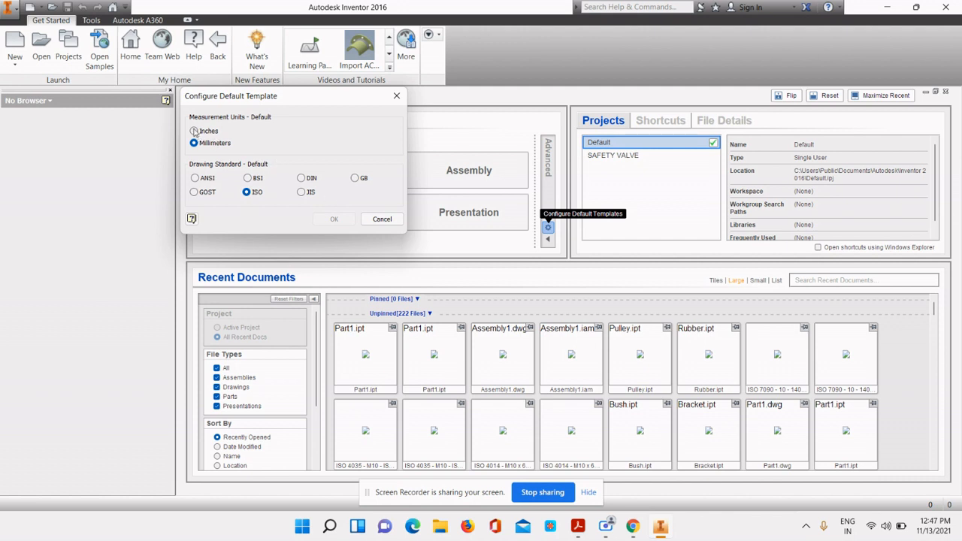
click(194, 131)
click(194, 142)
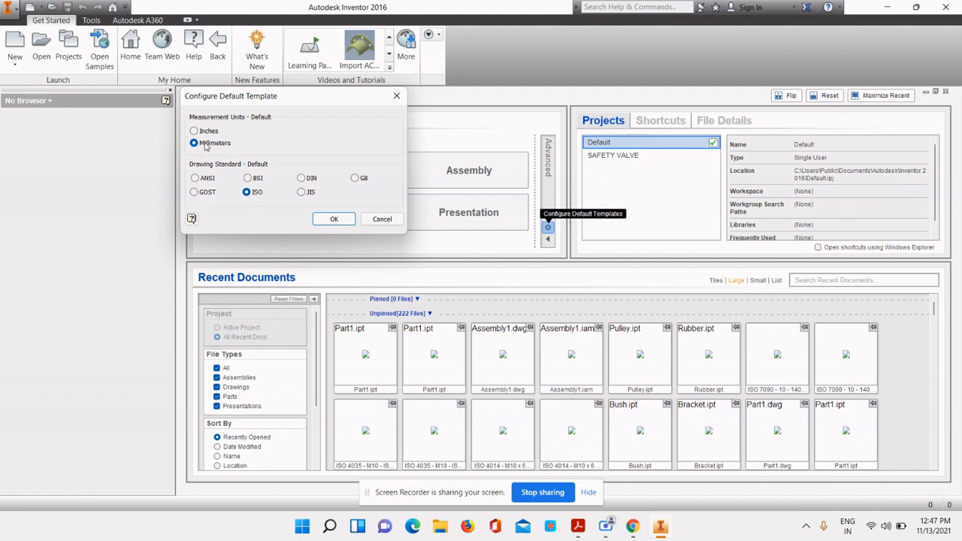
click(337, 221)
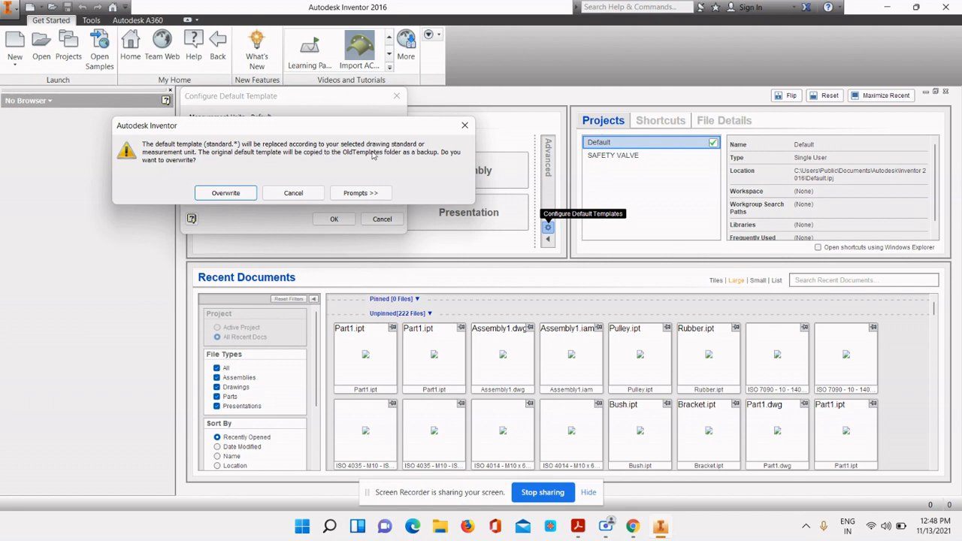
click(225, 193)
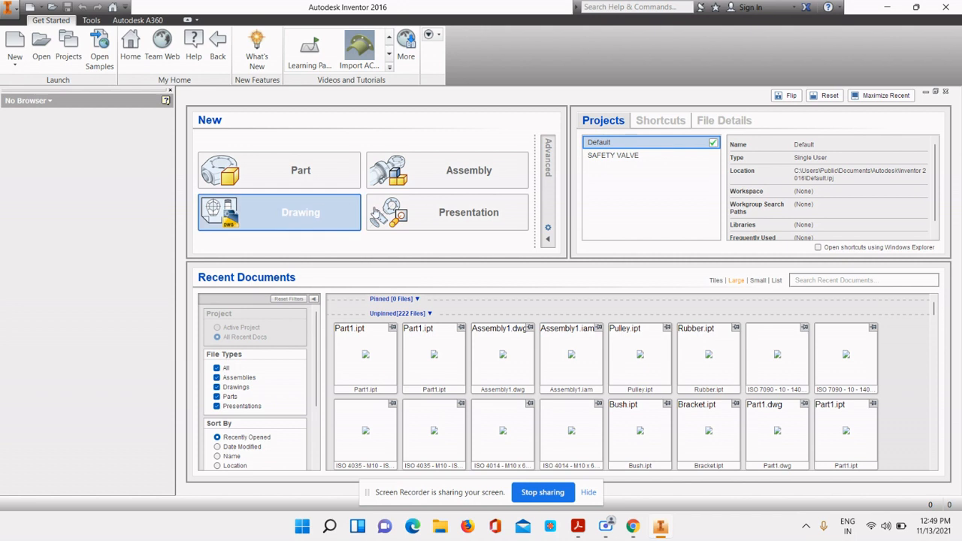
Create a new standard part and start a 2D sketch on its XY plane.
click(312, 173)
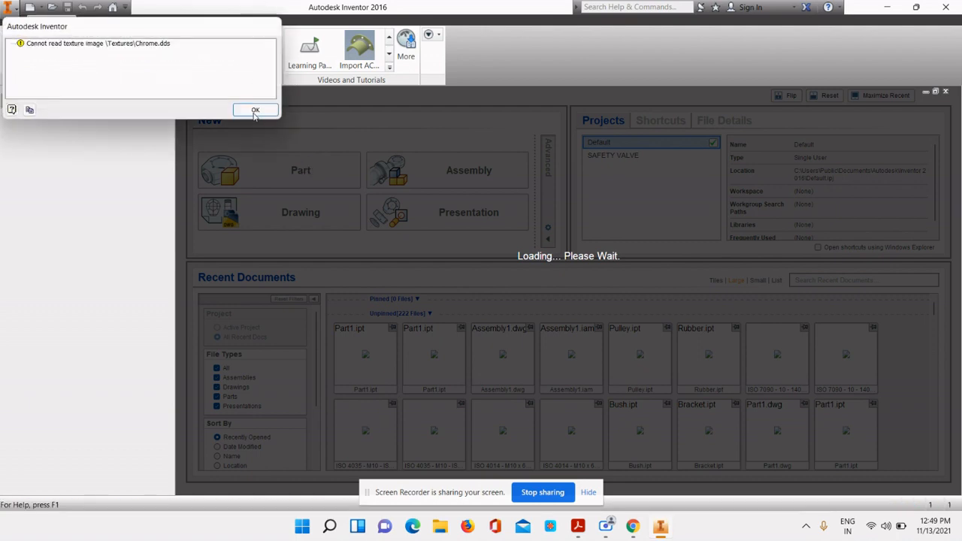
click(254, 111)
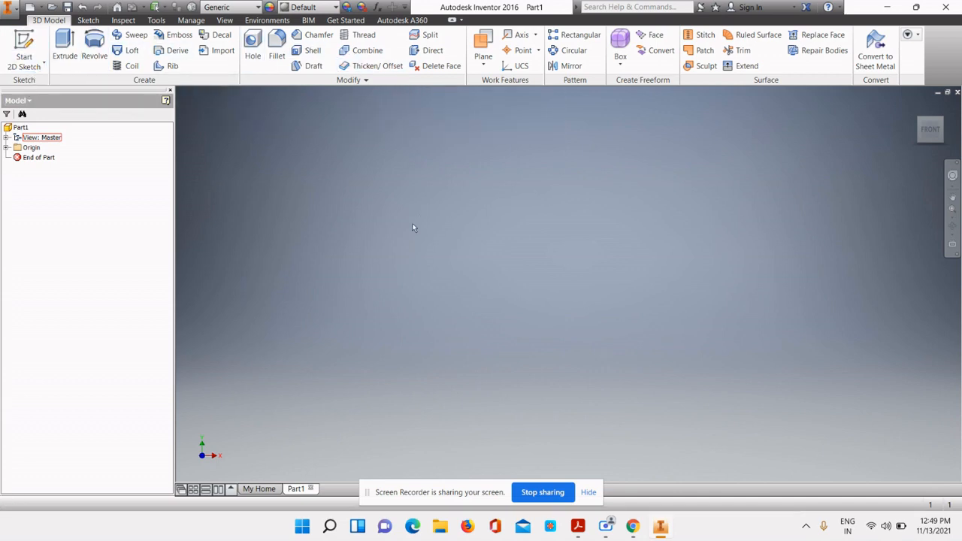
click(31, 68)
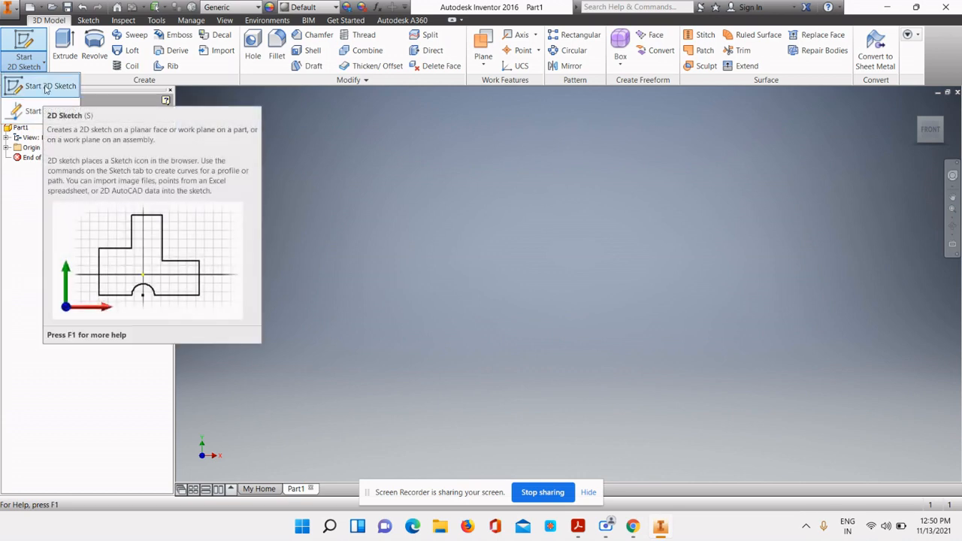
click(45, 90)
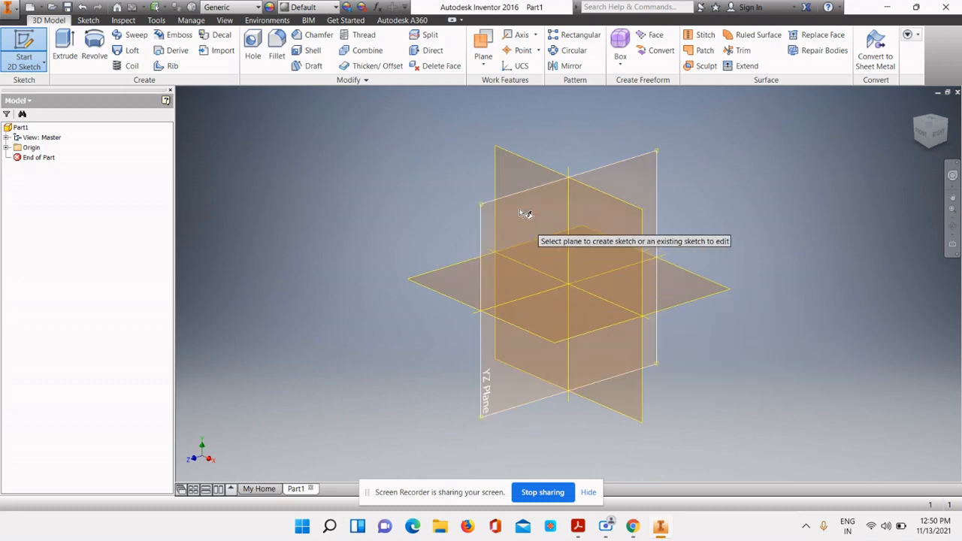
click(514, 163)
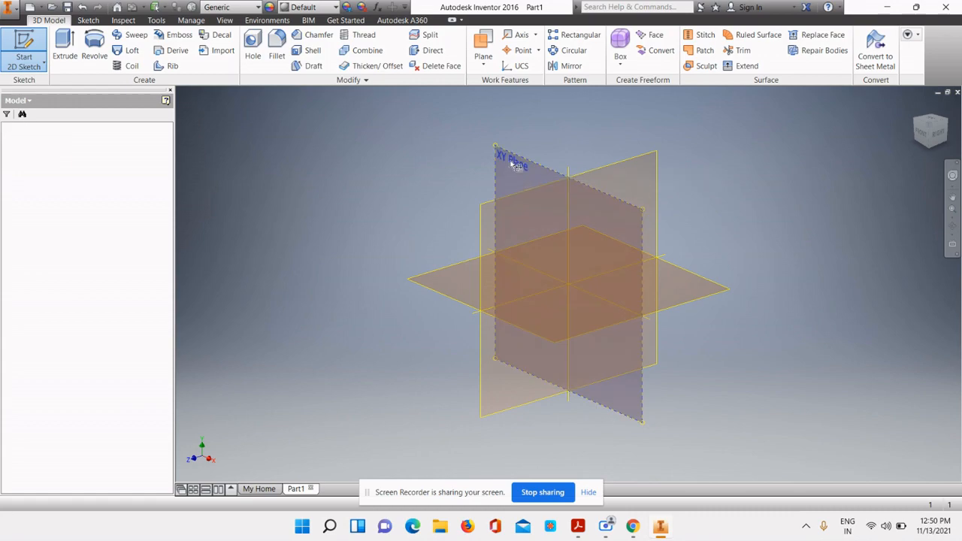
Open Drawing ( 7 ).pdf from the desktop, examine the EX ( 1 ) front view dimensions, and switch back to Autodesk Inventor.
click(890, 9)
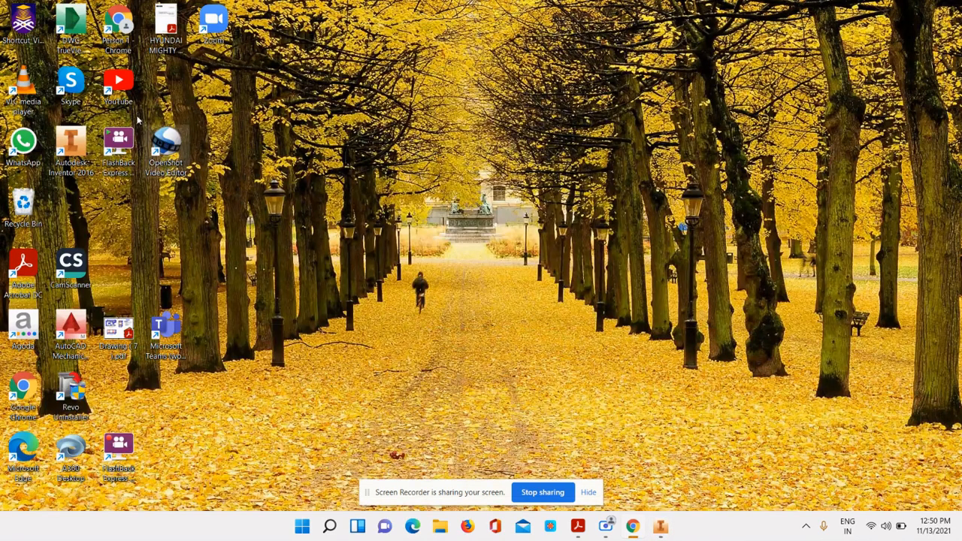
double_click(132, 334)
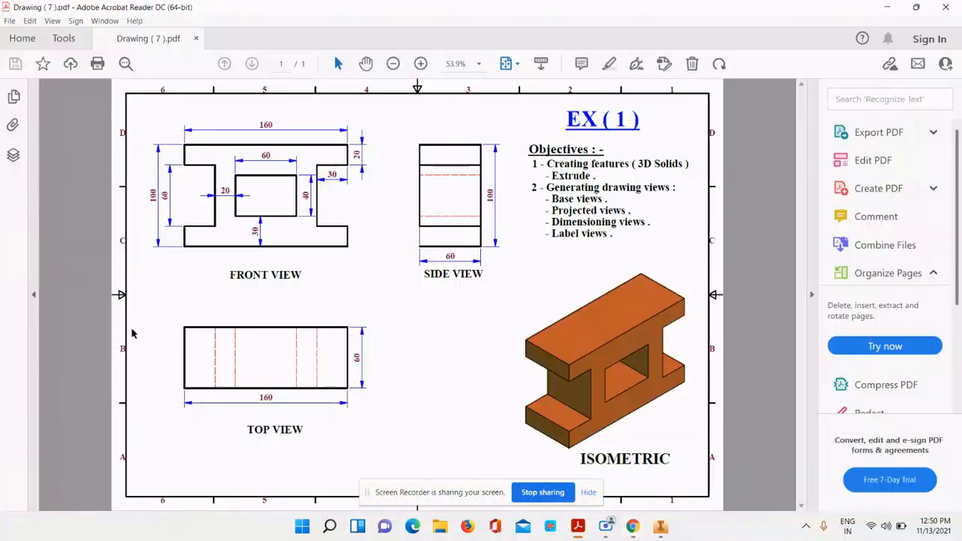
click(809, 296)
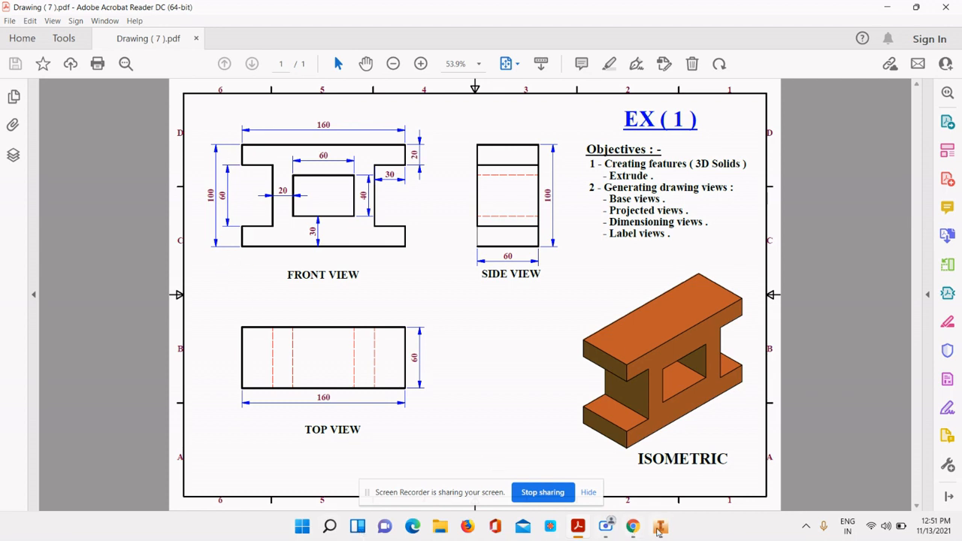
mouse_move(659, 531)
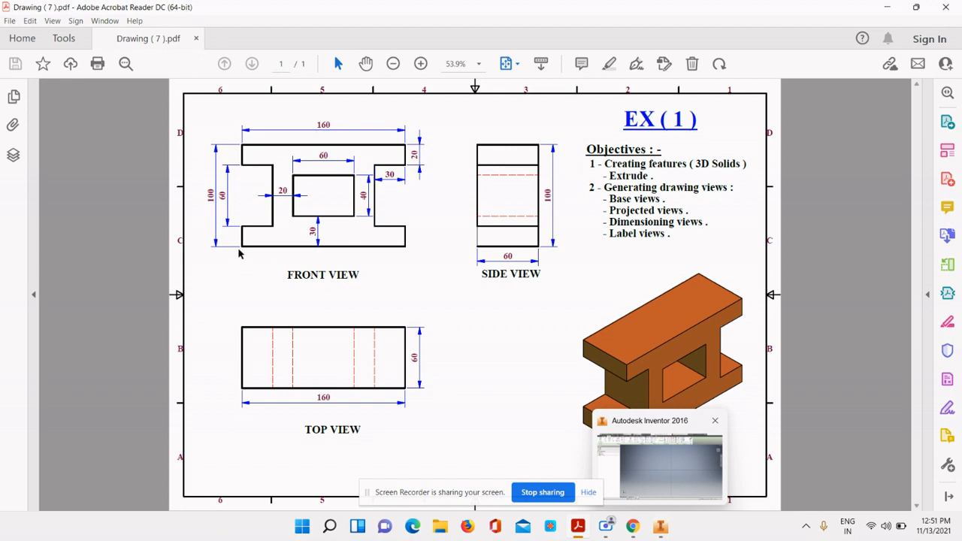
click(660, 527)
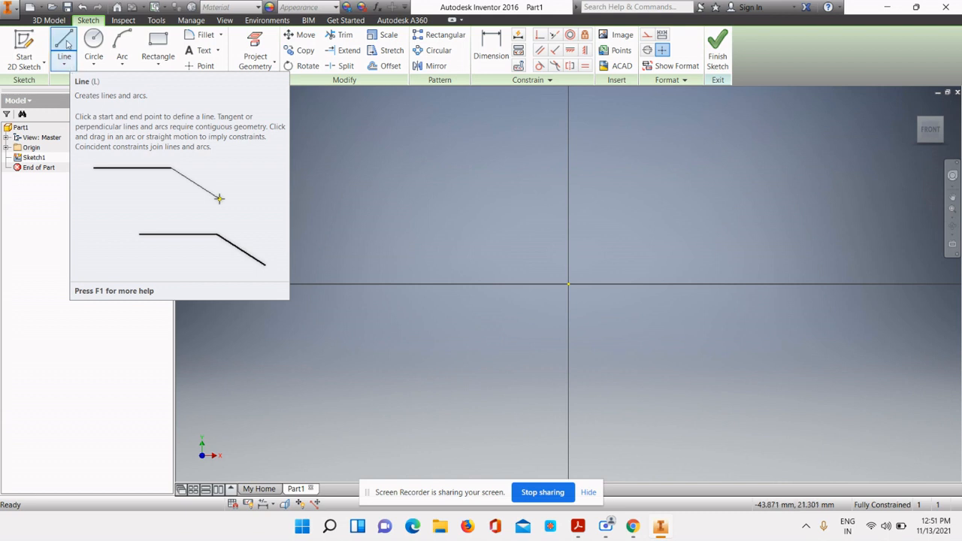
Draw a 160 mm horizontal line along the X axis, starting at the sketch origin.
click(65, 45)
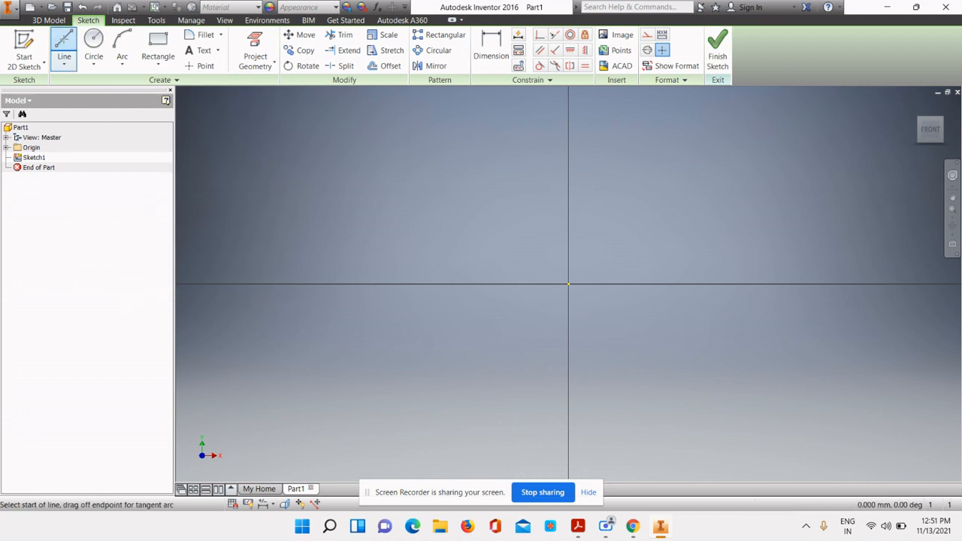
click(568, 284)
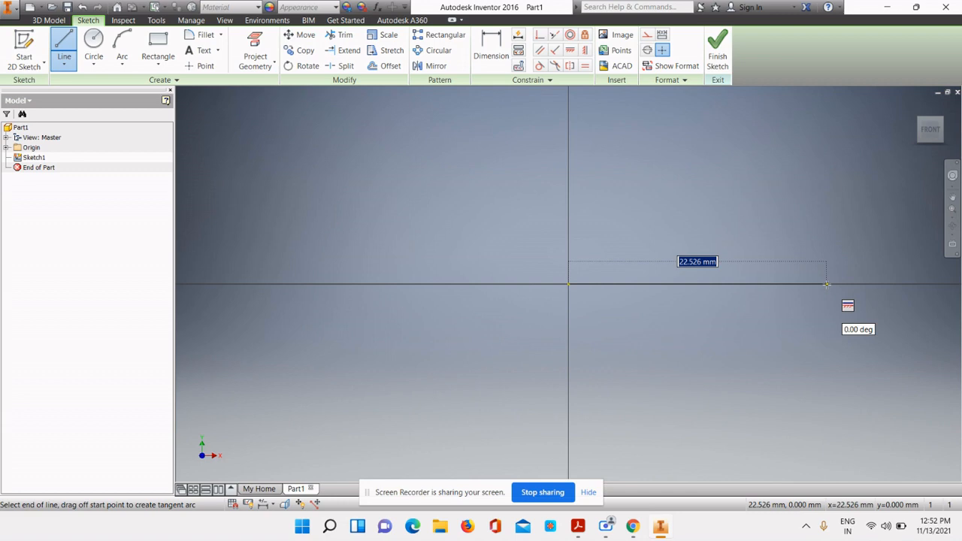
text(160)
key(Return)
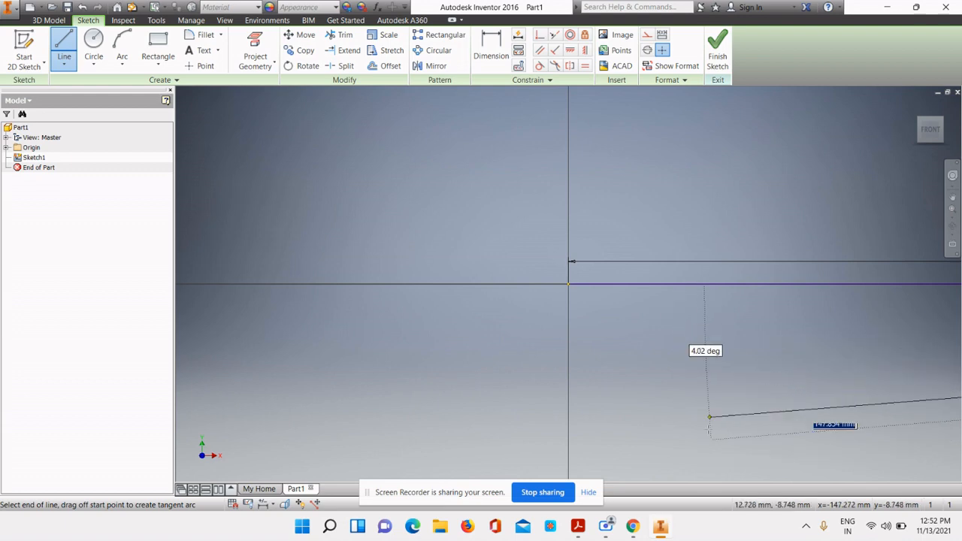
key(Escape)
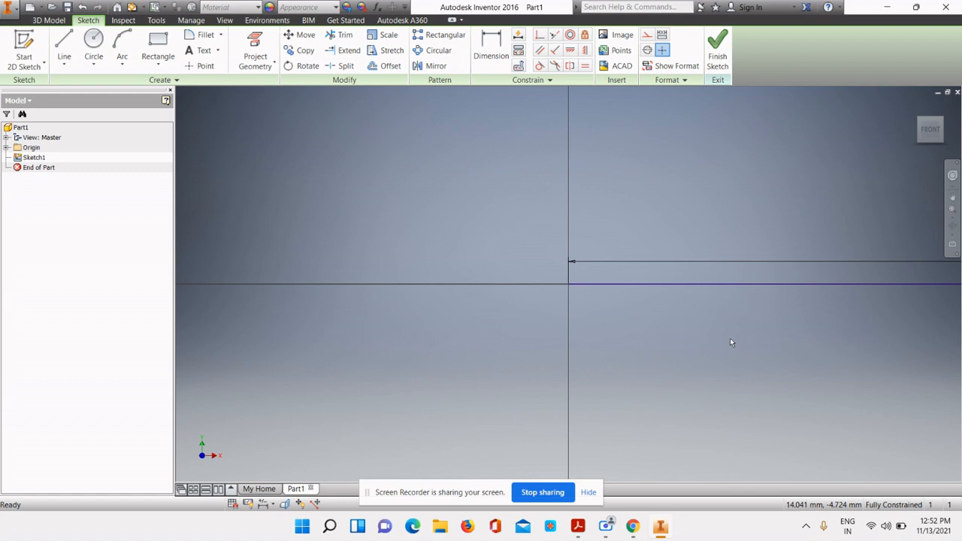
key(Home)
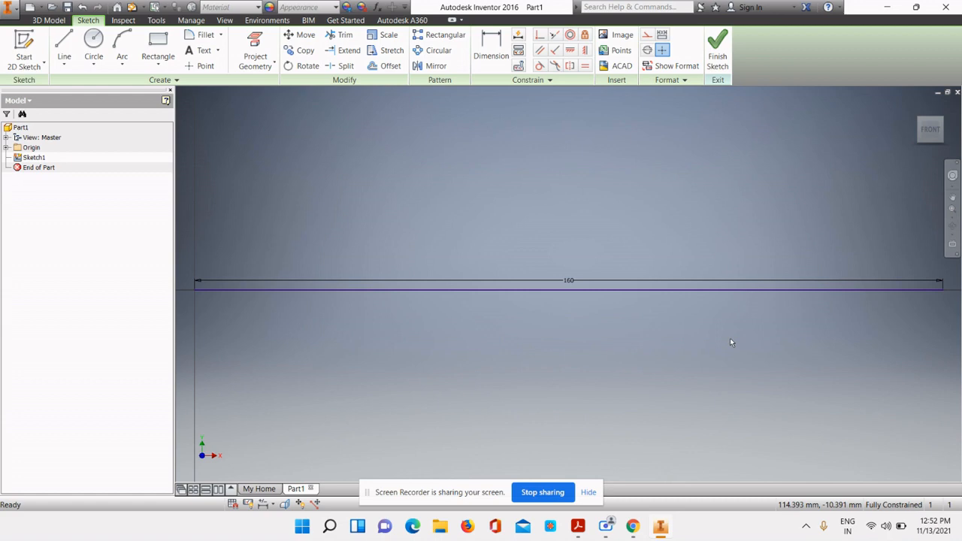
scroll(730, 343, up, 3)
scroll(731, 343, down, 5)
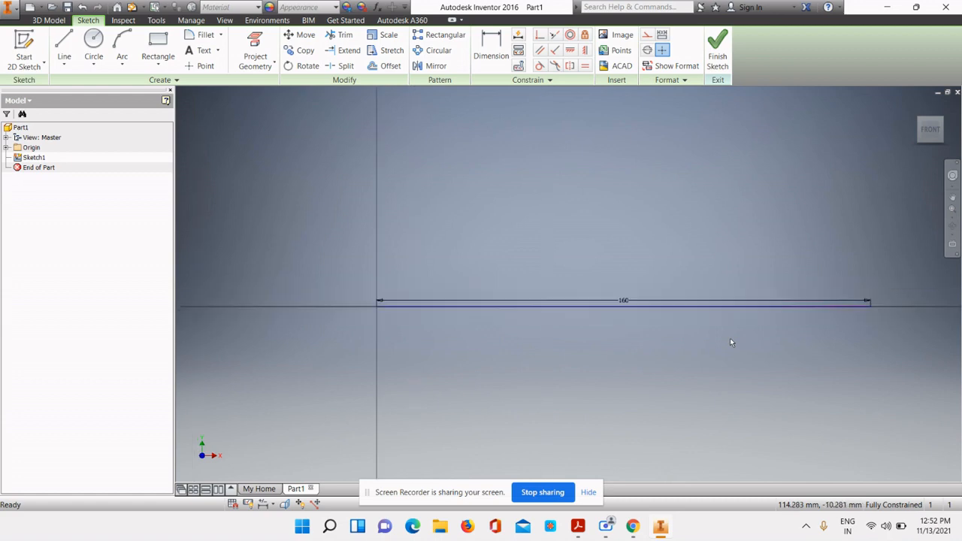
scroll(730, 343, up, 3)
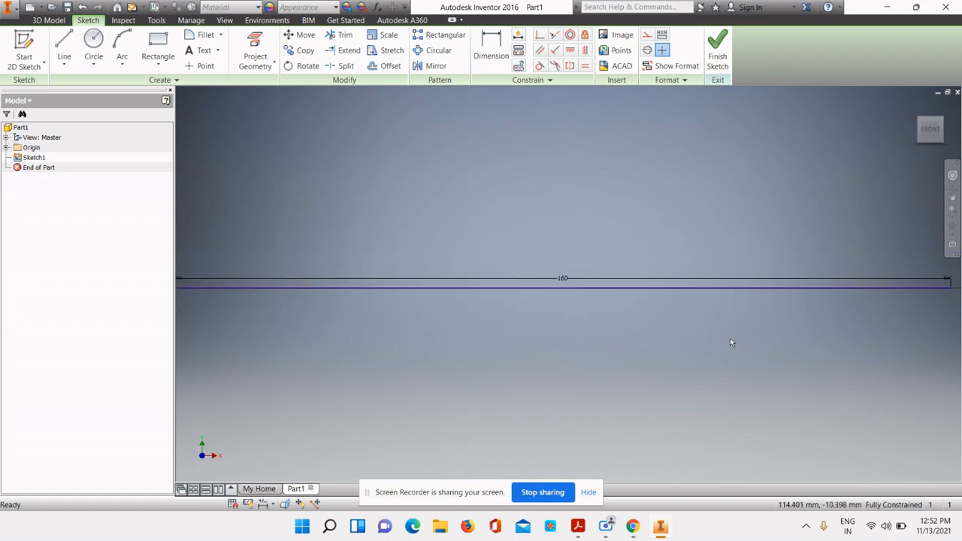
scroll(730, 343, down, 4)
scroll(730, 343, up, 3)
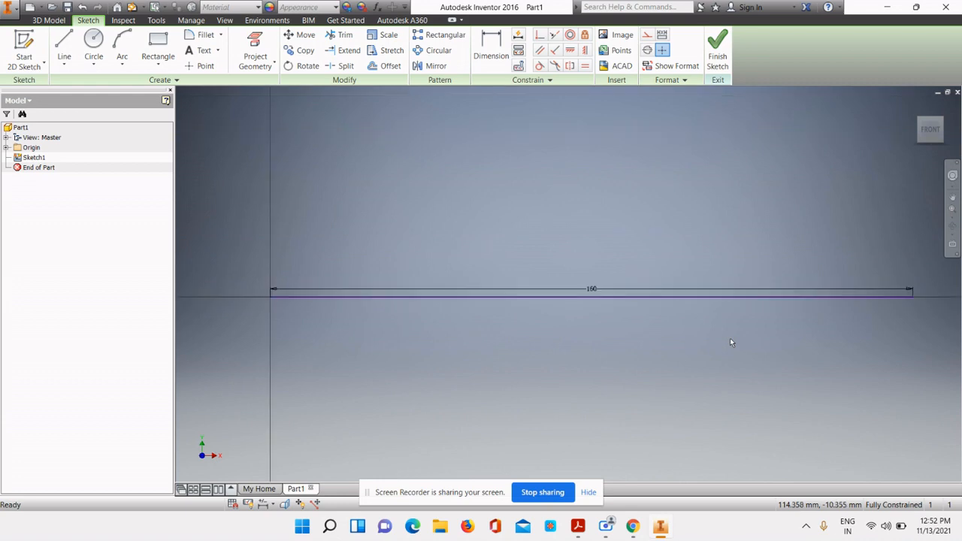
scroll(730, 343, down, 3)
scroll(730, 343, up, 3)
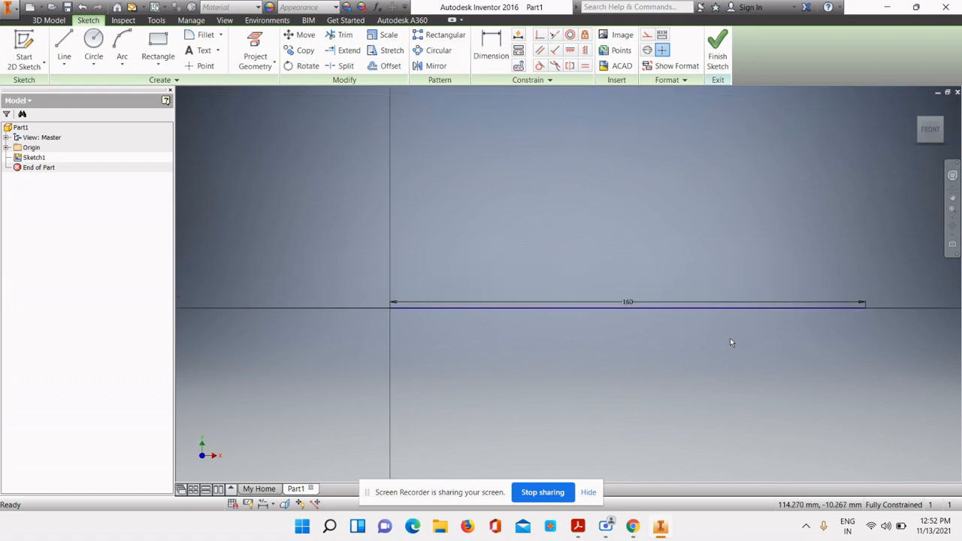
scroll(730, 342, down, 3)
scroll(730, 343, up, 2)
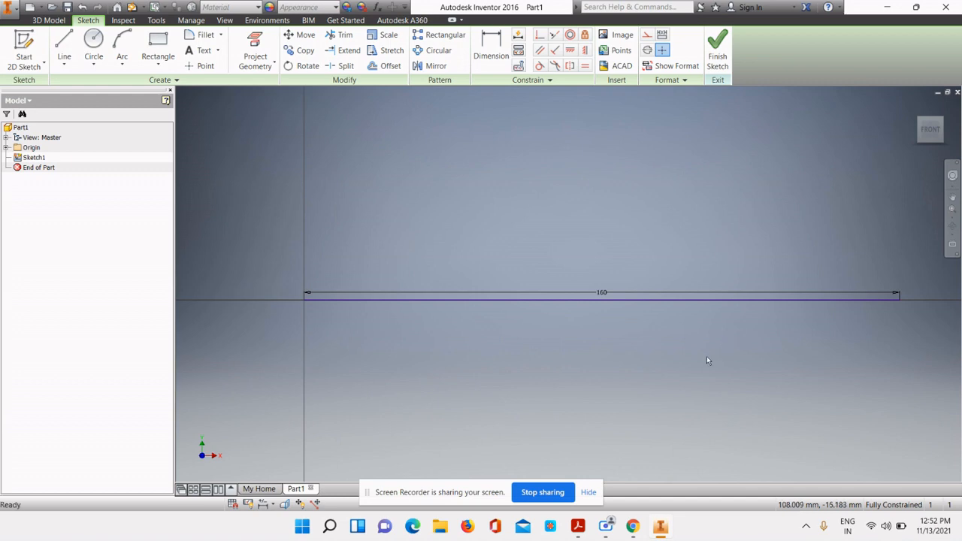
scroll(706, 361, down, 3)
scroll(707, 360, up, 2)
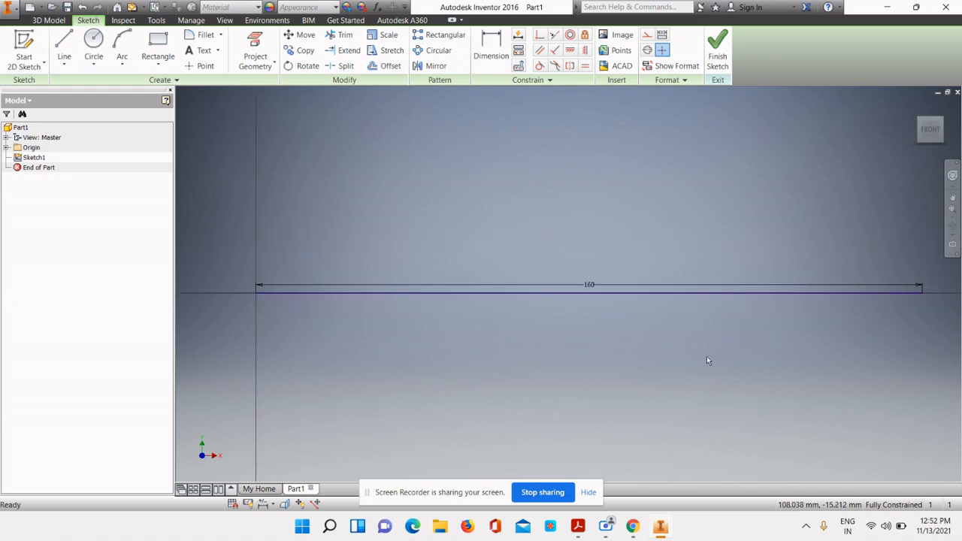
scroll(706, 361, down, 1)
scroll(707, 357, up, 2)
scroll(707, 357, down, 6)
scroll(706, 357, up, 5)
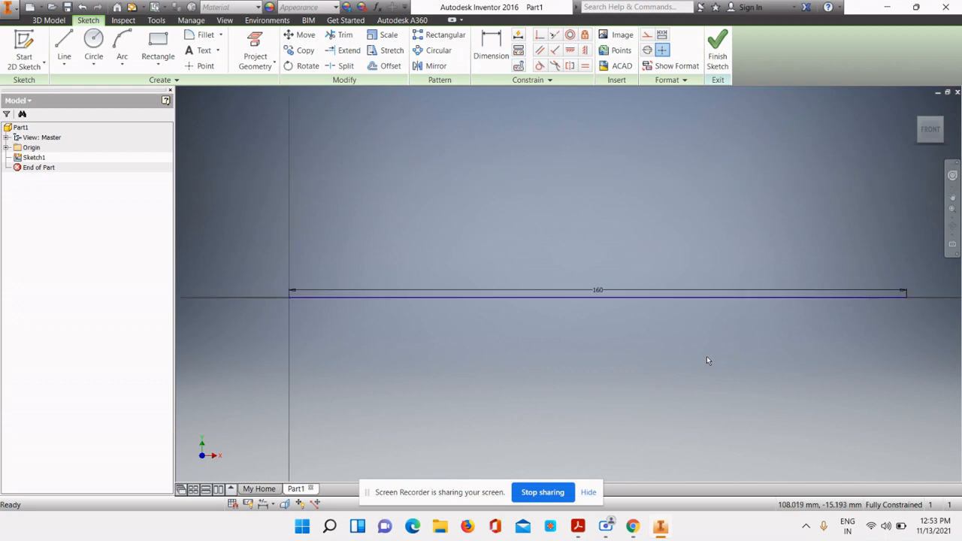
scroll(707, 361, up, 2)
scroll(707, 360, down, 4)
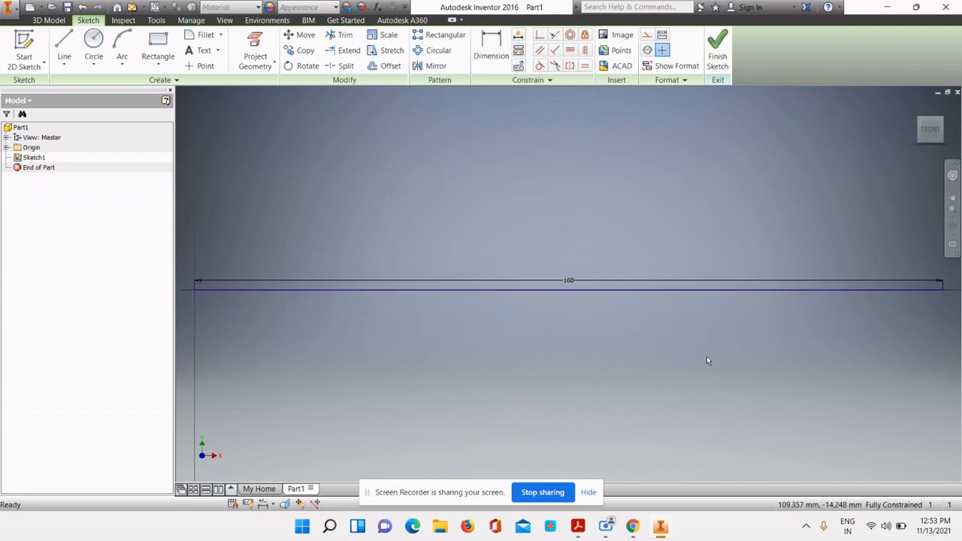
scroll(665, 338, up, 2)
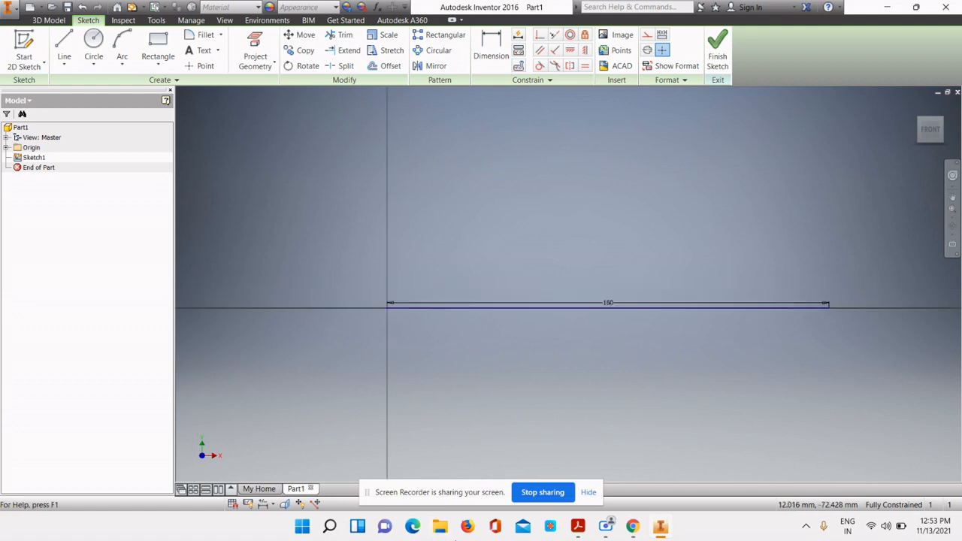
Check the front view in the PDF drawing, and in Inventor draw a 20 mm line upward from the far end of the 160 mm line.
click(579, 528)
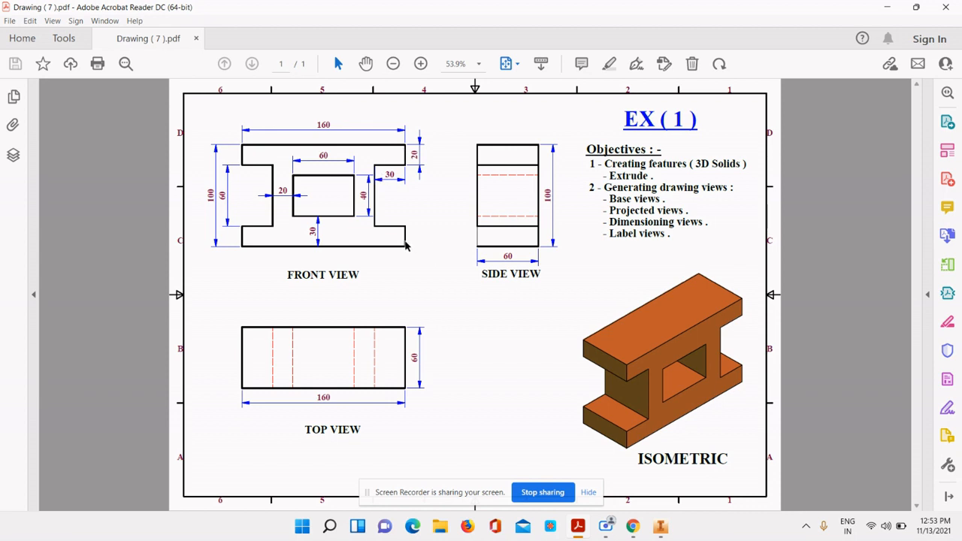
click(660, 527)
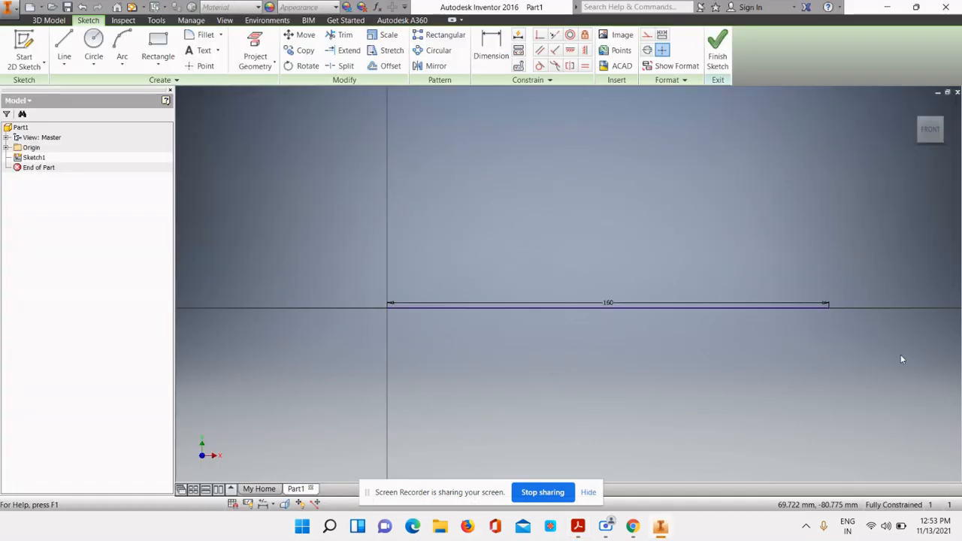
click(63, 47)
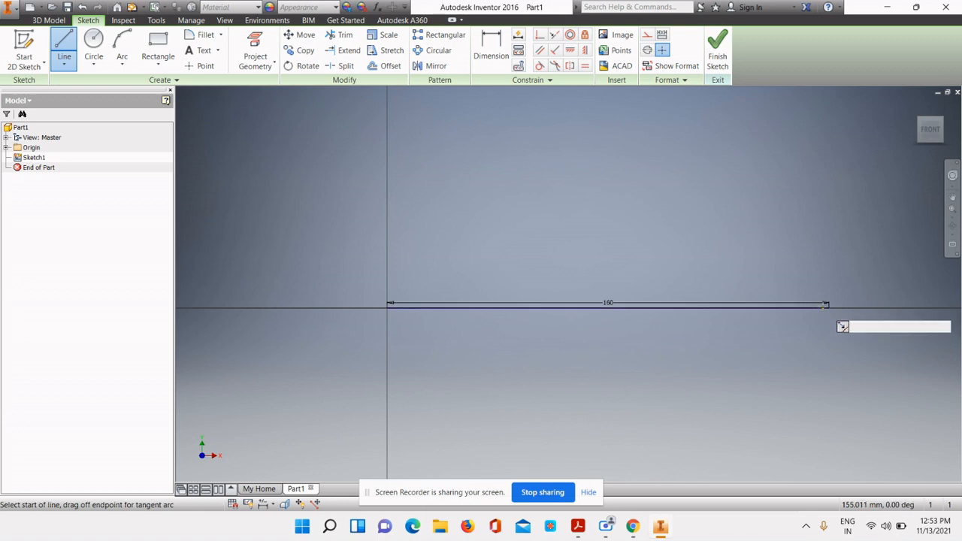
click(828, 305)
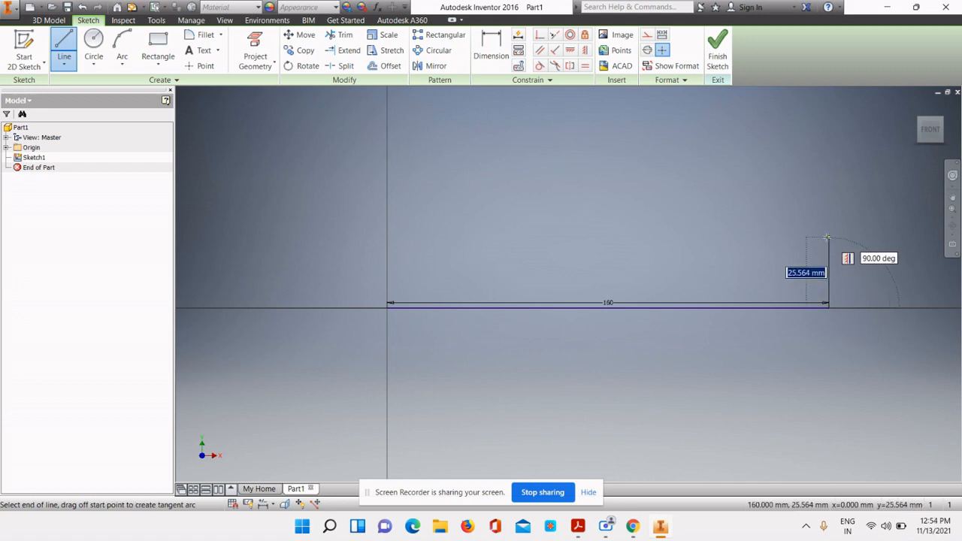
text(20)
key(Return)
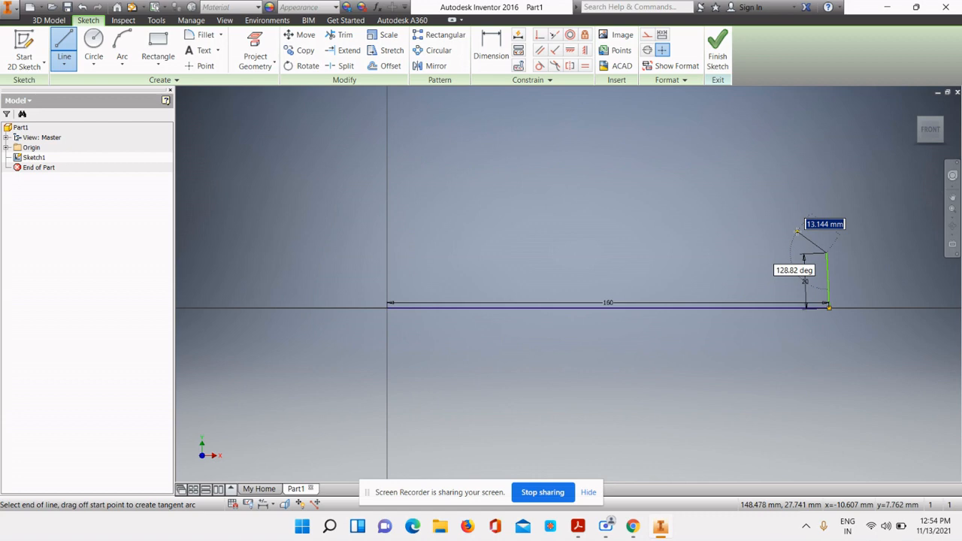
key(Escape)
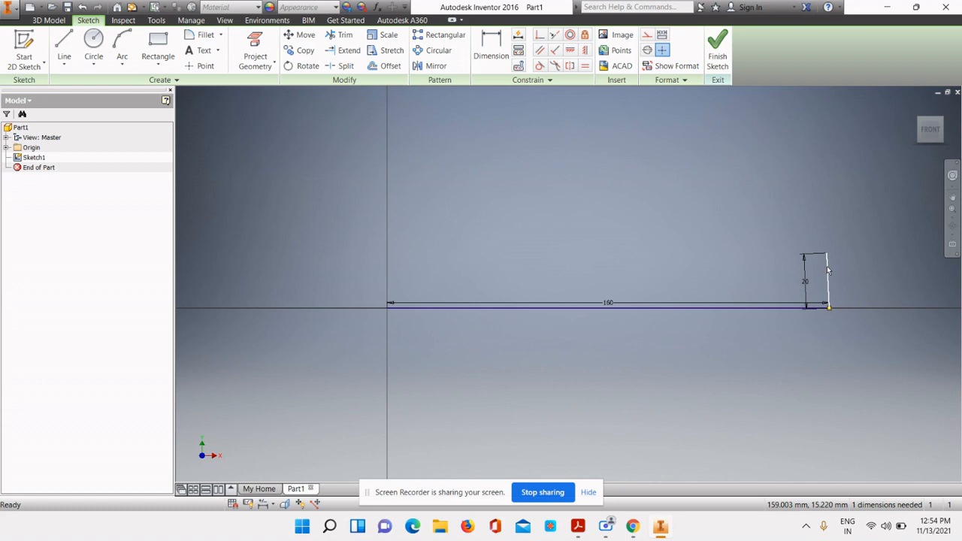
Delete the slanted 20 mm line at the far end of the 160 mm line.
click(828, 268)
right_click(828, 271)
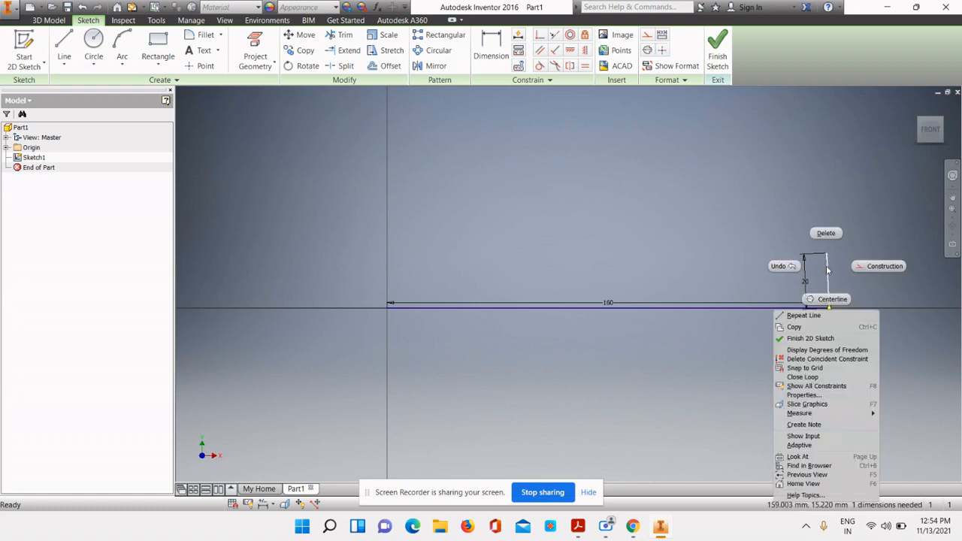
click(827, 271)
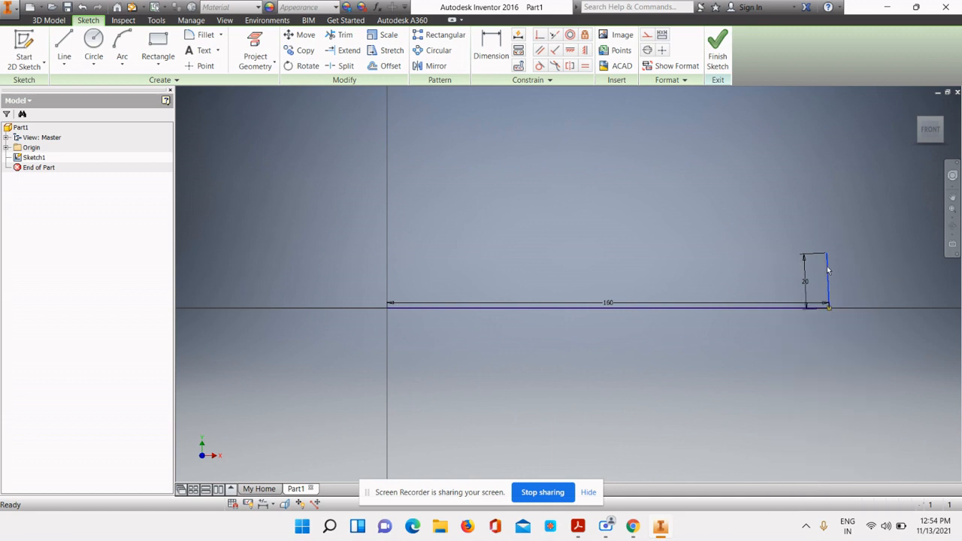
click(828, 271)
click(829, 271)
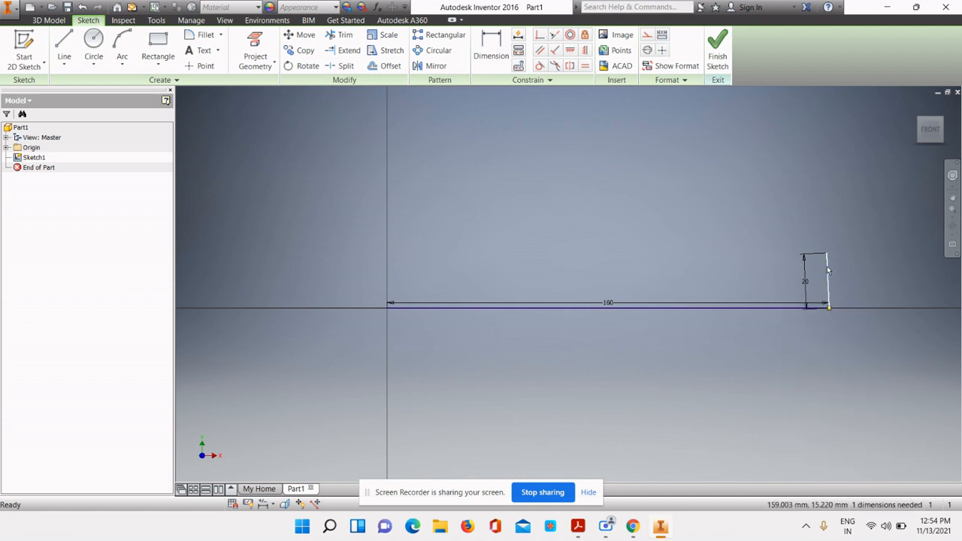
right_click(828, 271)
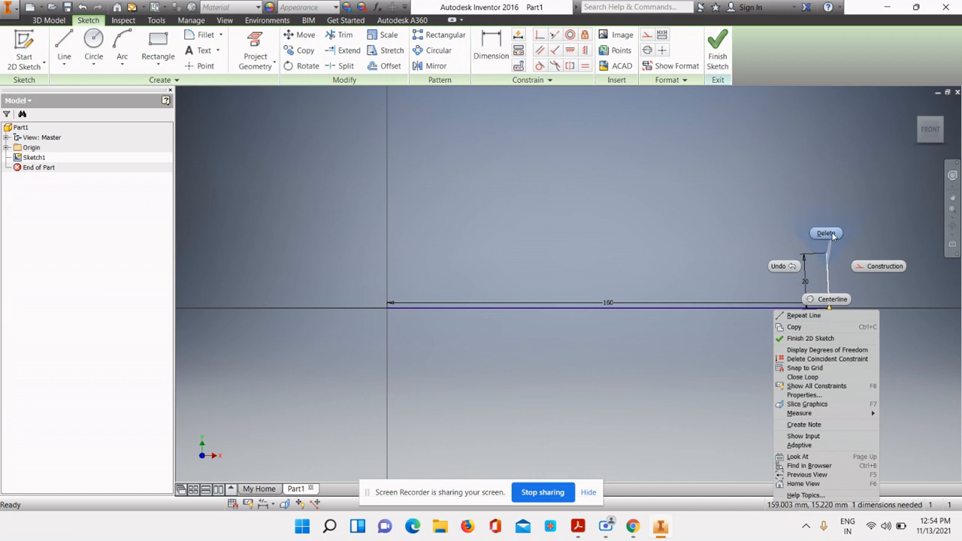
click(827, 234)
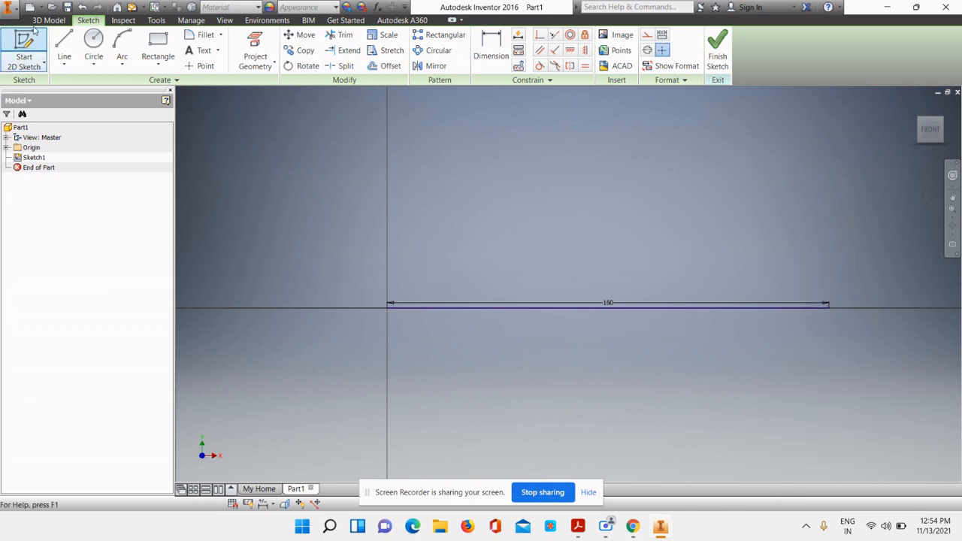
click(64, 46)
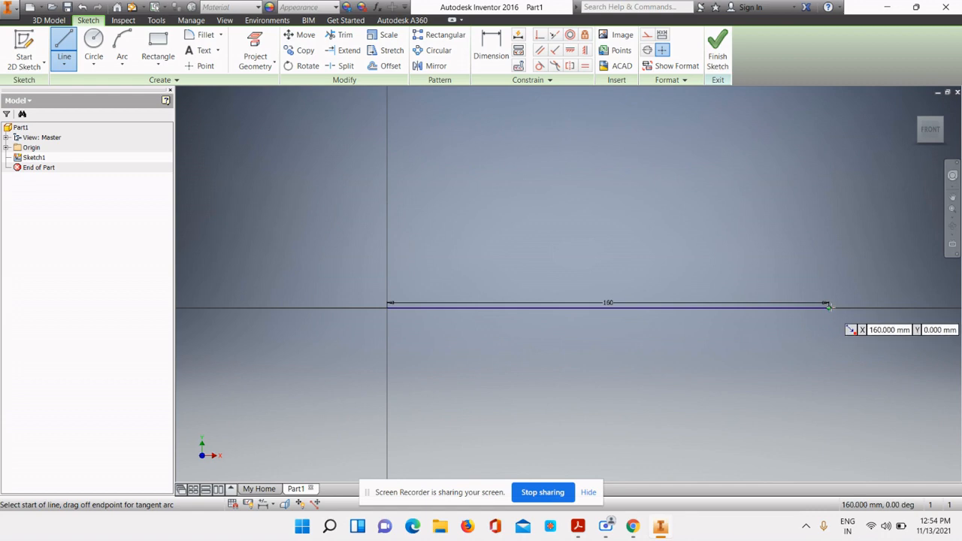
drag(828, 307, 824, 253)
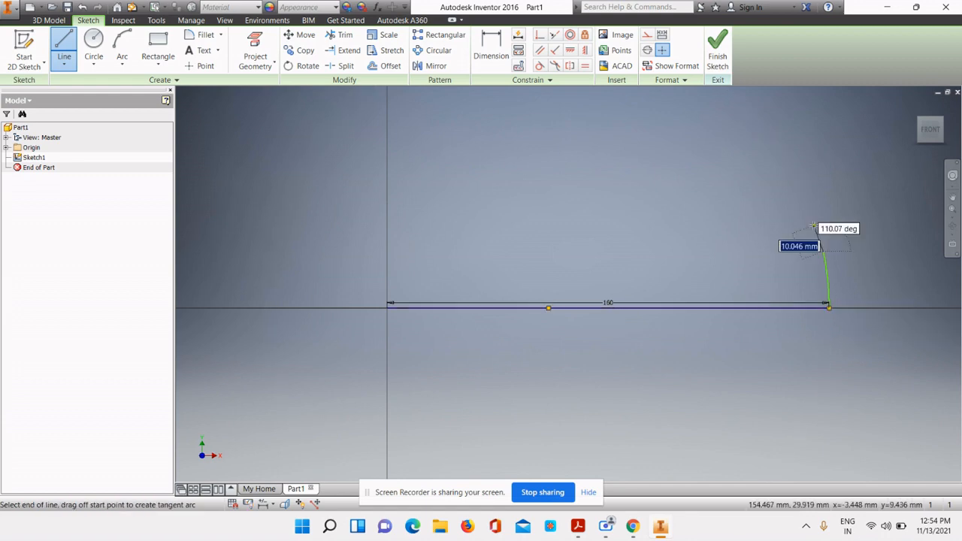
key(Escape)
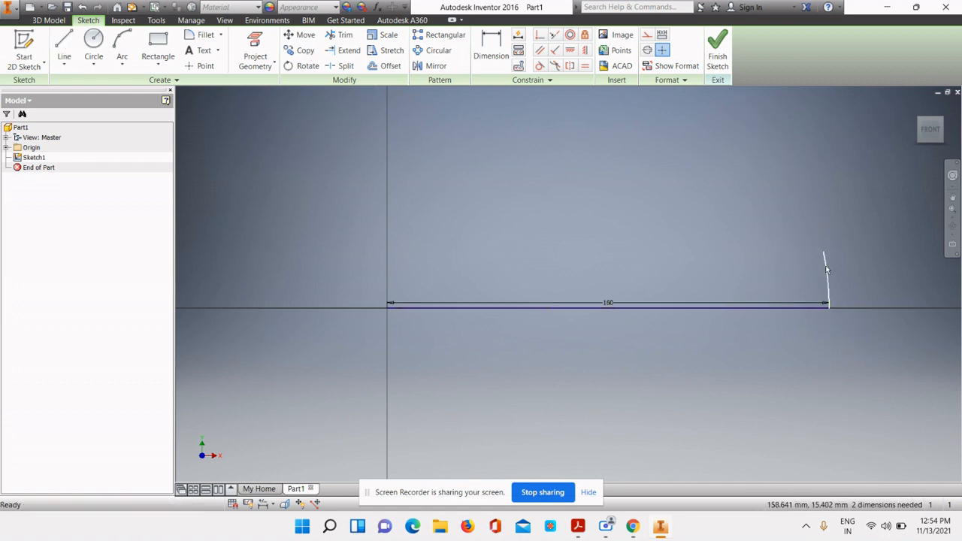
right_click(829, 266)
key(Escape)
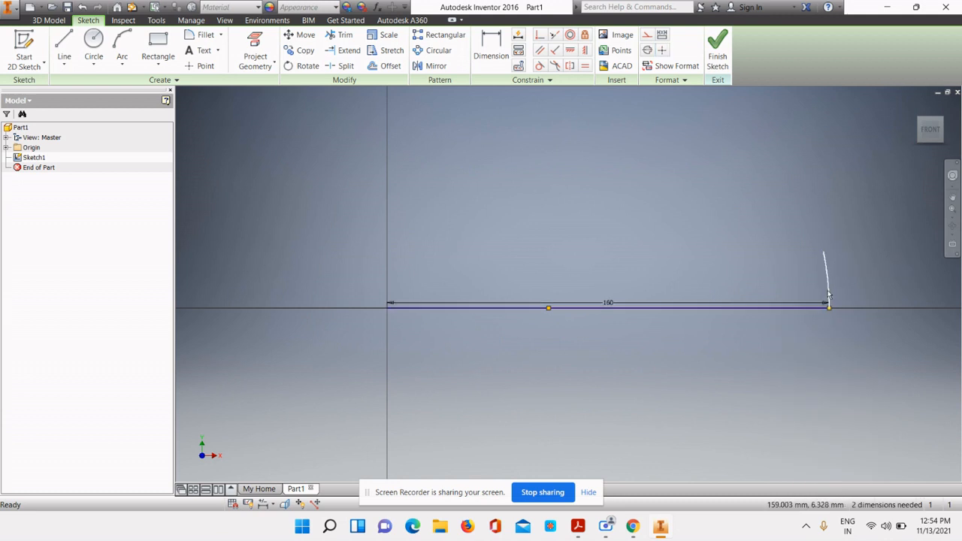
right_click(829, 292)
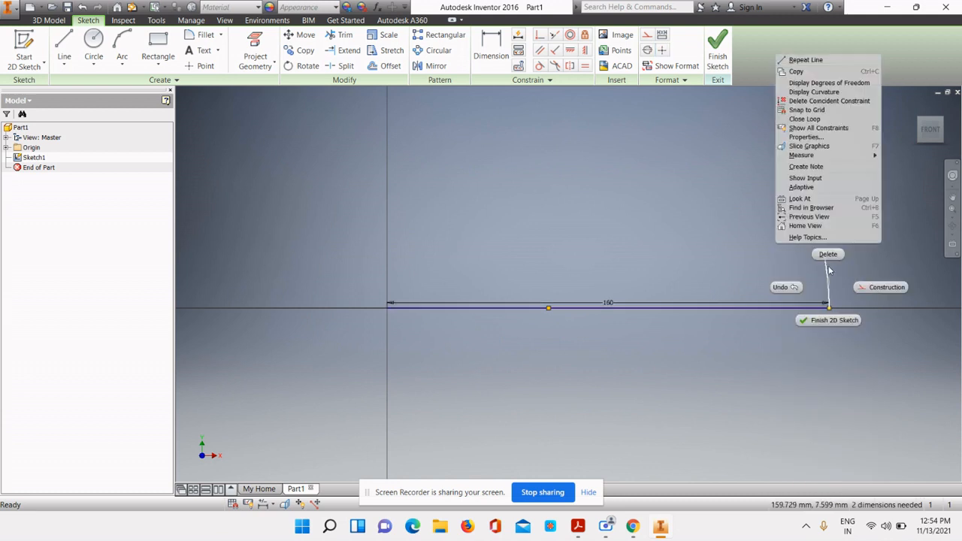
click(829, 255)
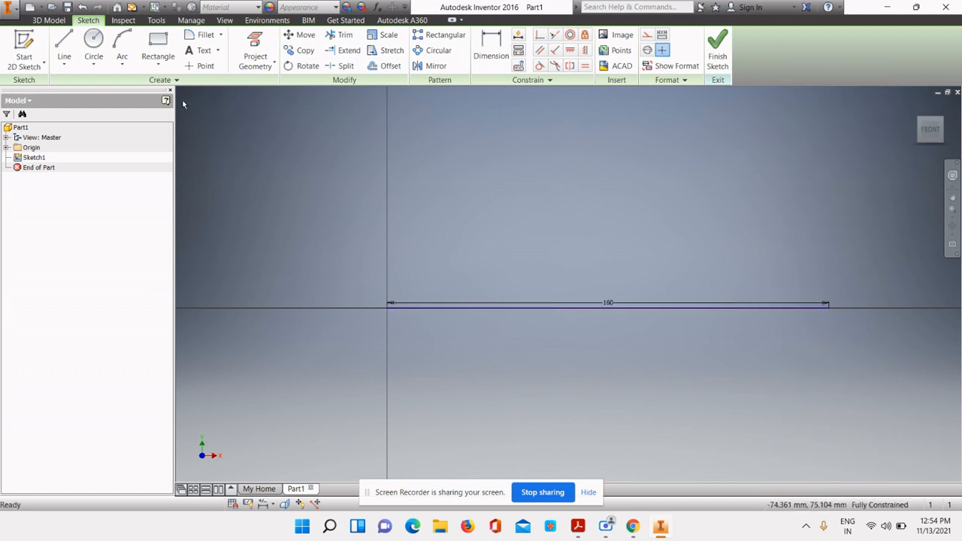
click(64, 47)
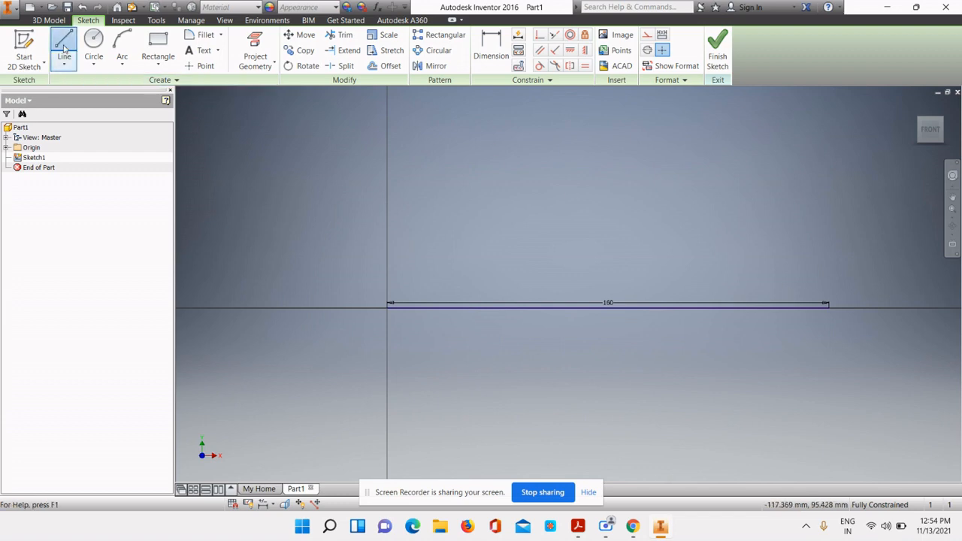
click(829, 306)
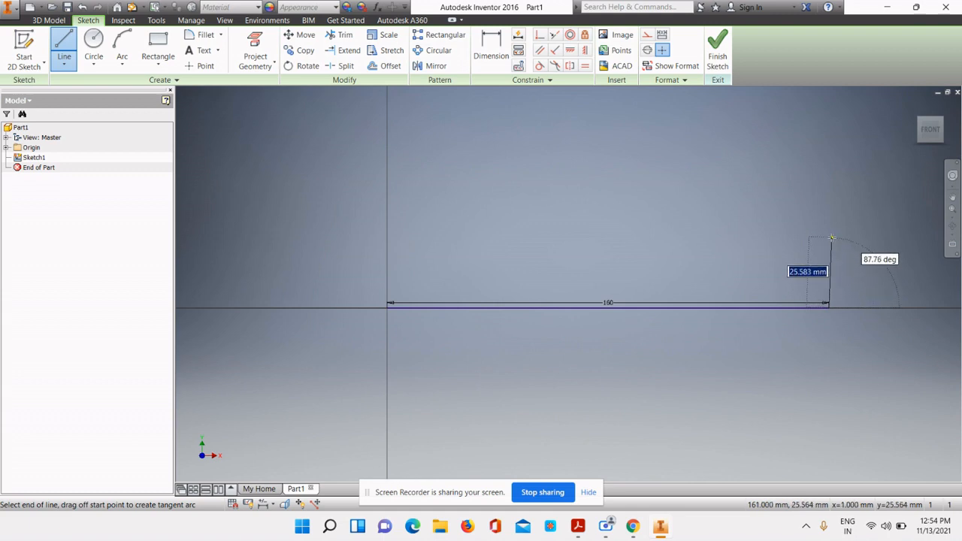
key(Escape)
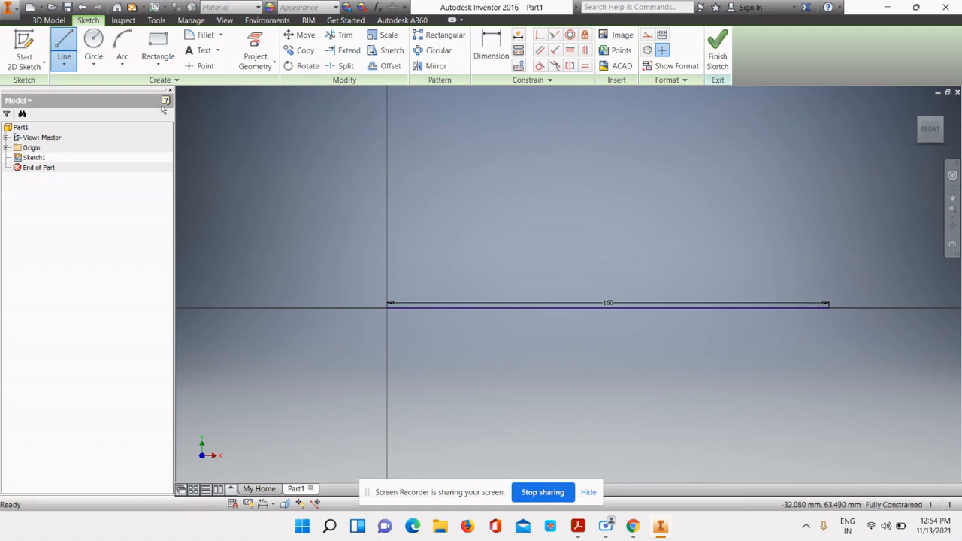
click(64, 49)
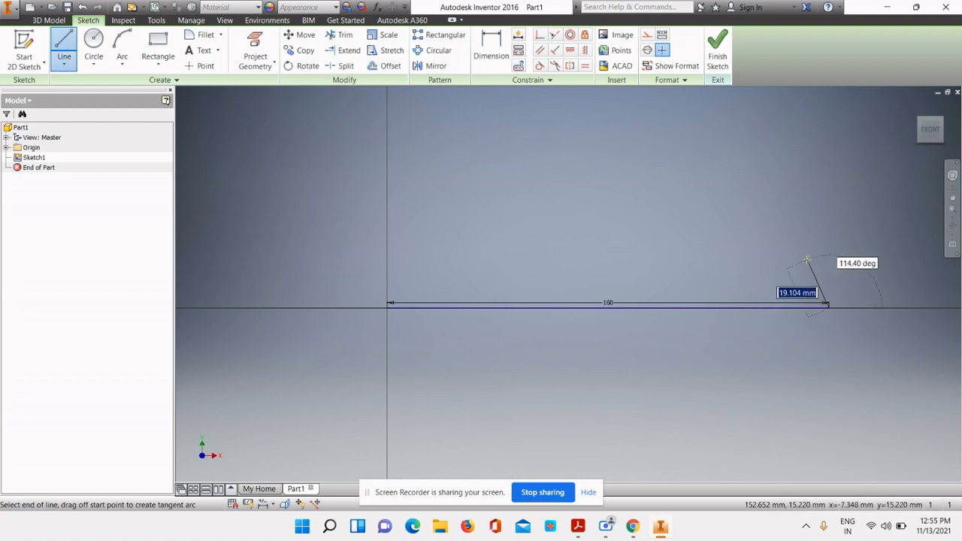
click(806, 250)
key(Escape)
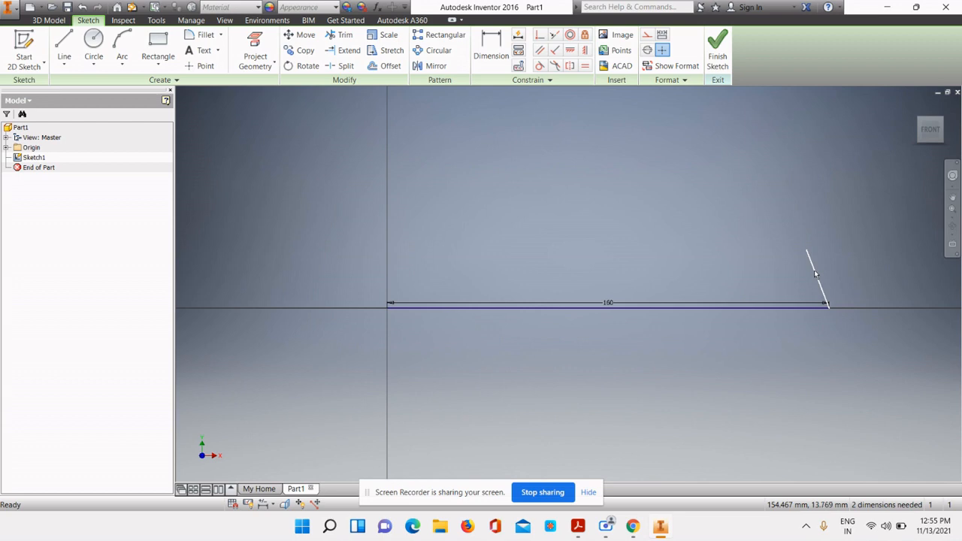
right_click(815, 271)
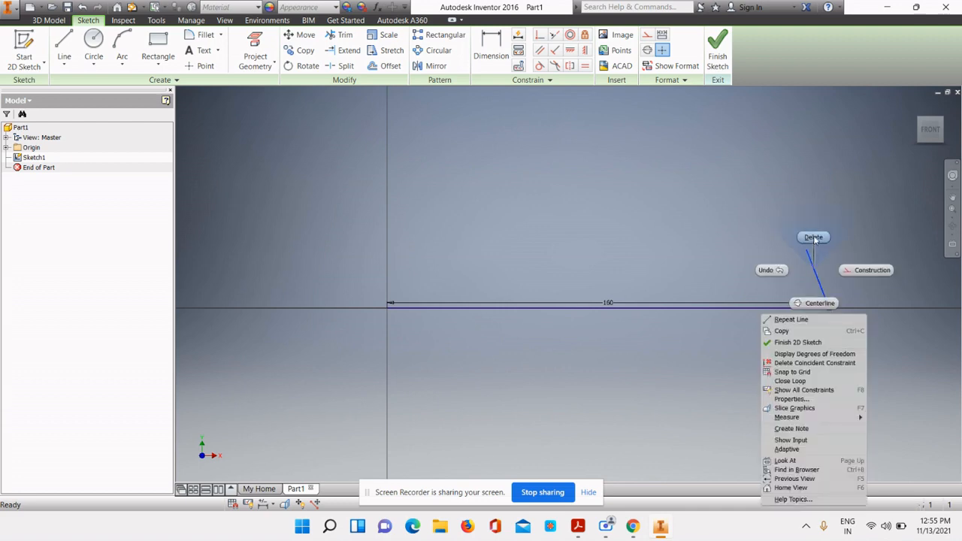
click(813, 237)
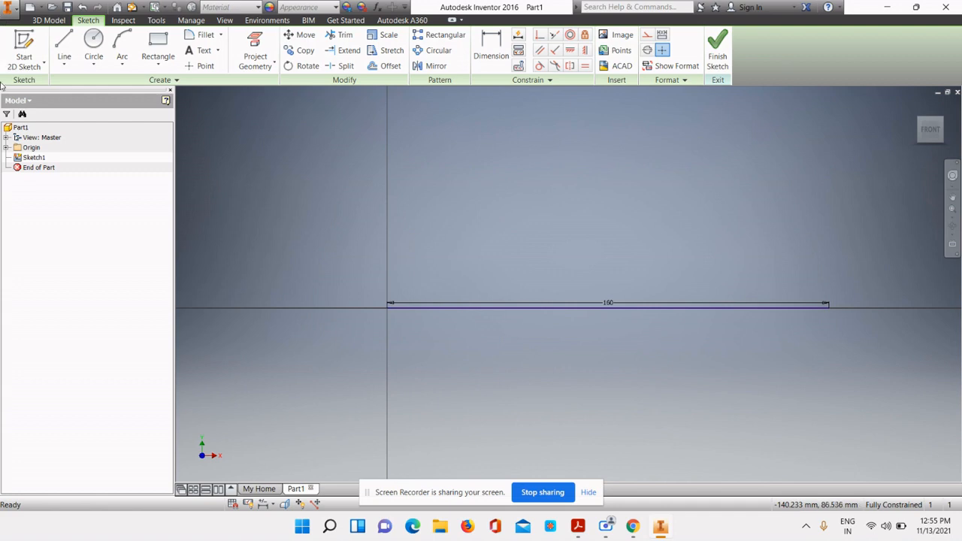
Draw a 20 mm vertical line up from the 160 mm line's far end, continuing with a 30 mm horizontal line back toward the Y axis.
click(64, 46)
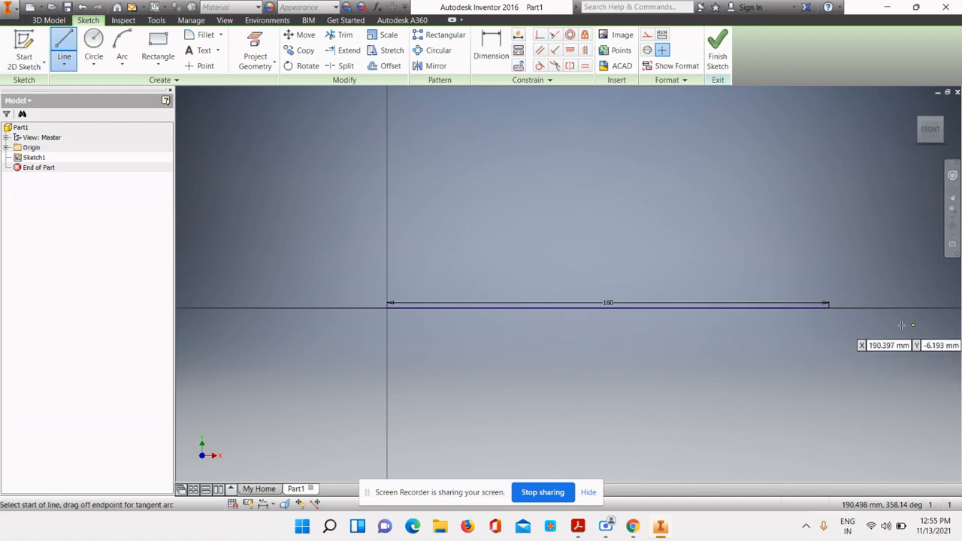
click(827, 306)
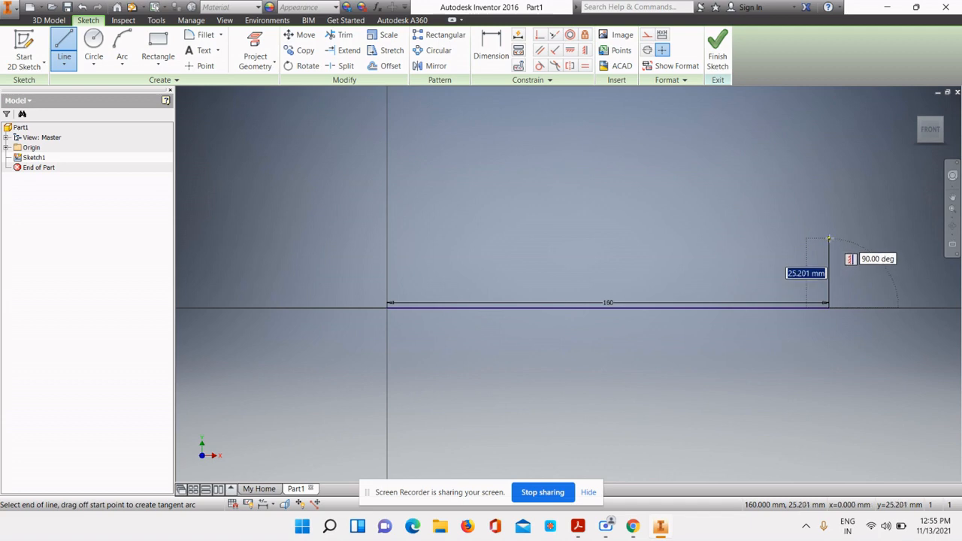
text(20)
key(Return)
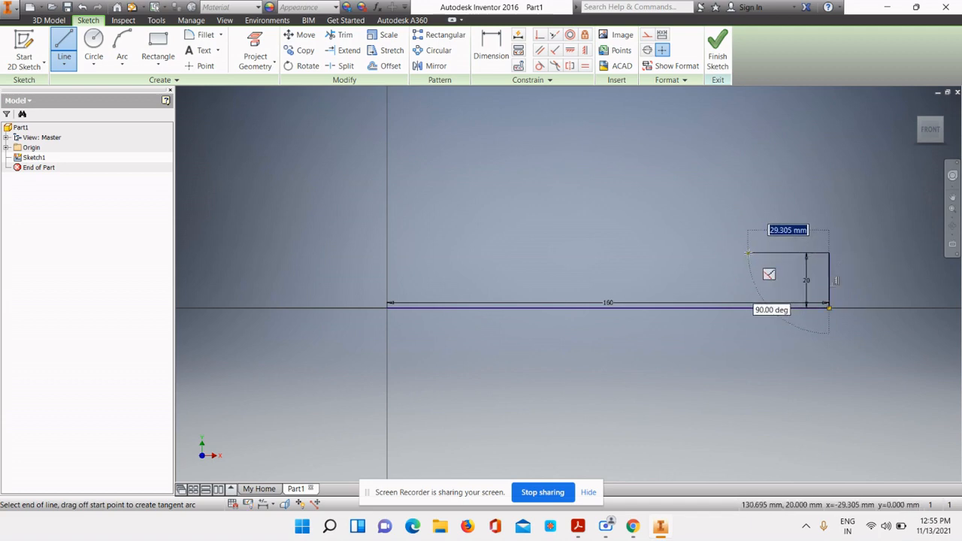
text(3)
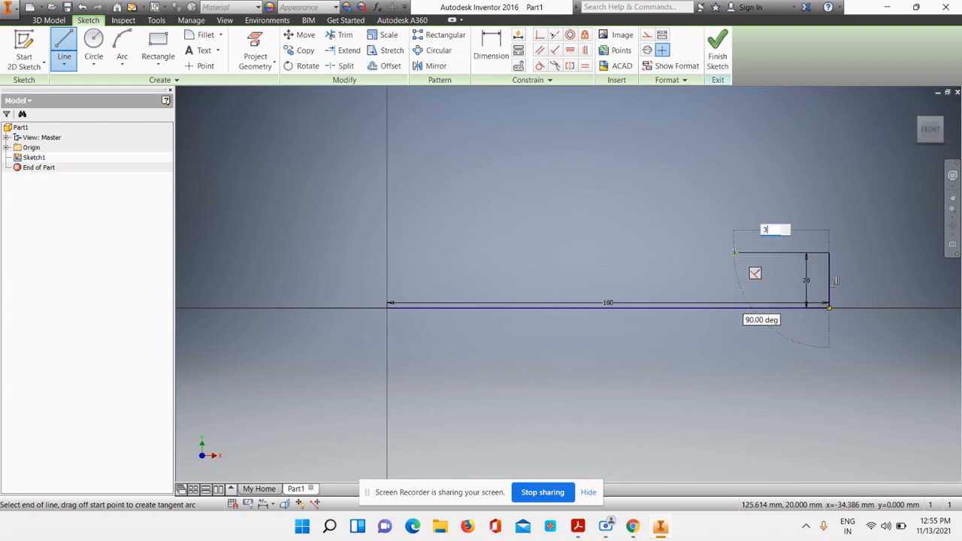
text(0)
key(Return)
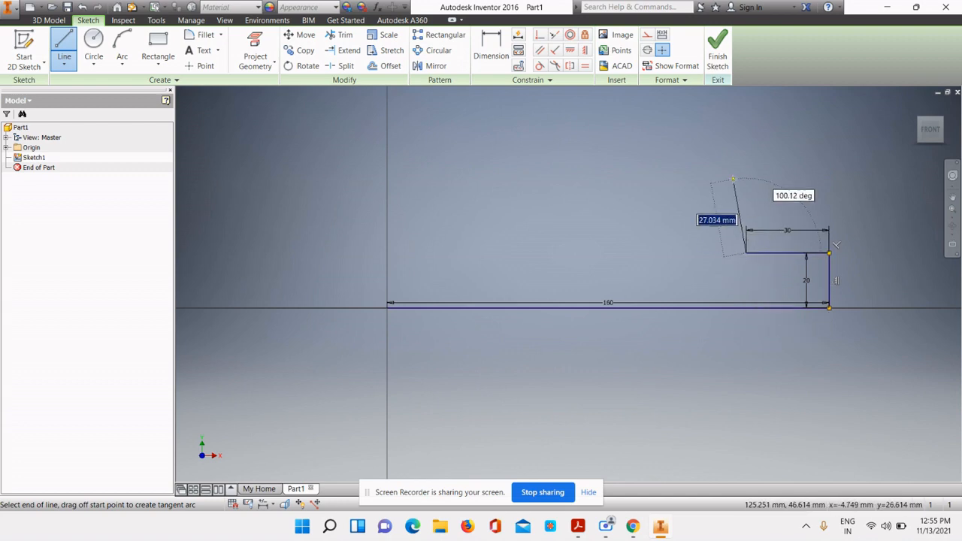
Continue the profile with a 60 mm vertical line upward from the inner end of the 30 mm line, and end the line chain.
text(6)
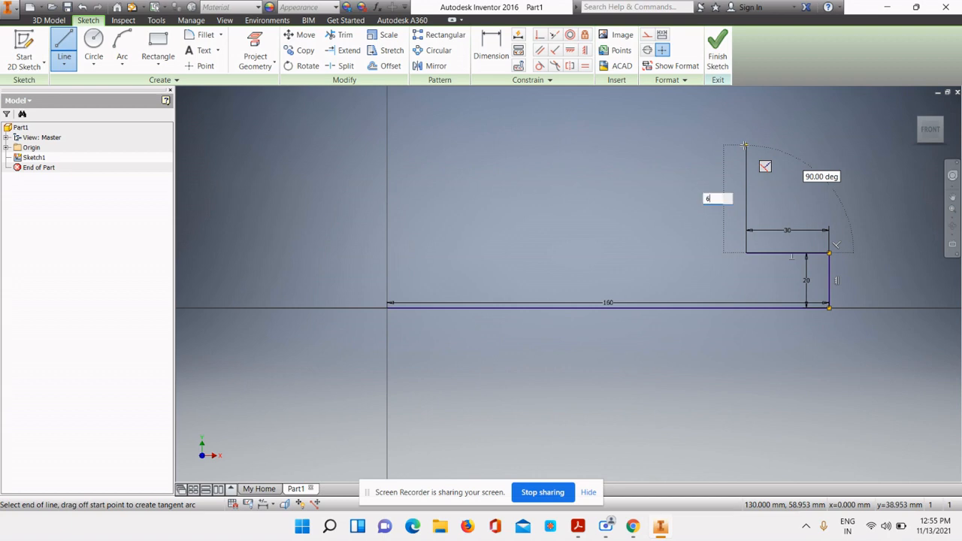
text(0)
key(Return)
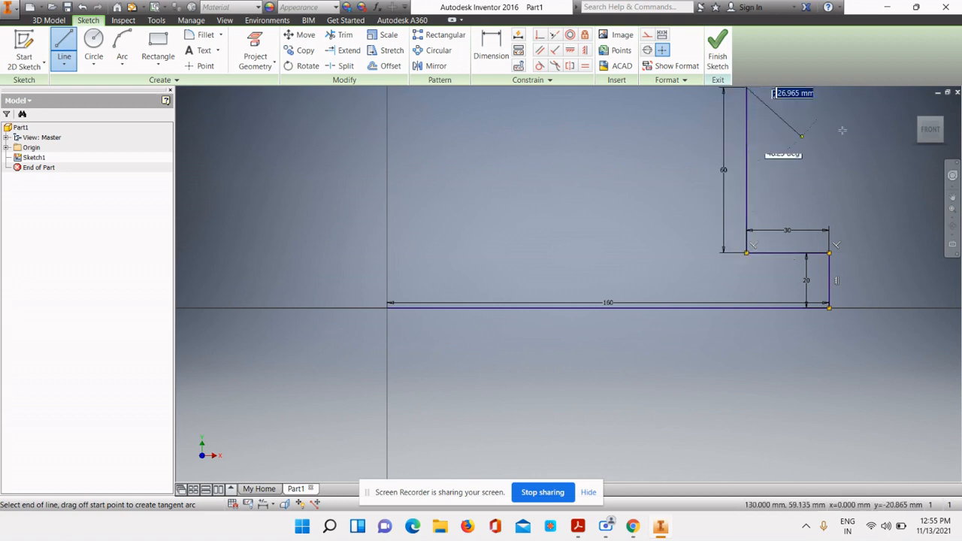
middle_drag(855, 127, 856, 127)
scroll(856, 126, down, 4)
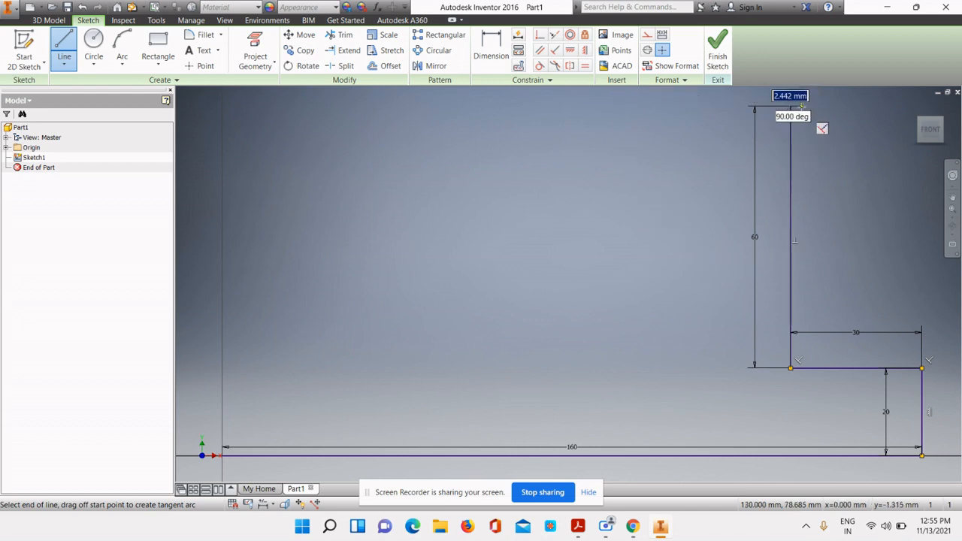
scroll(809, 106, up, 5)
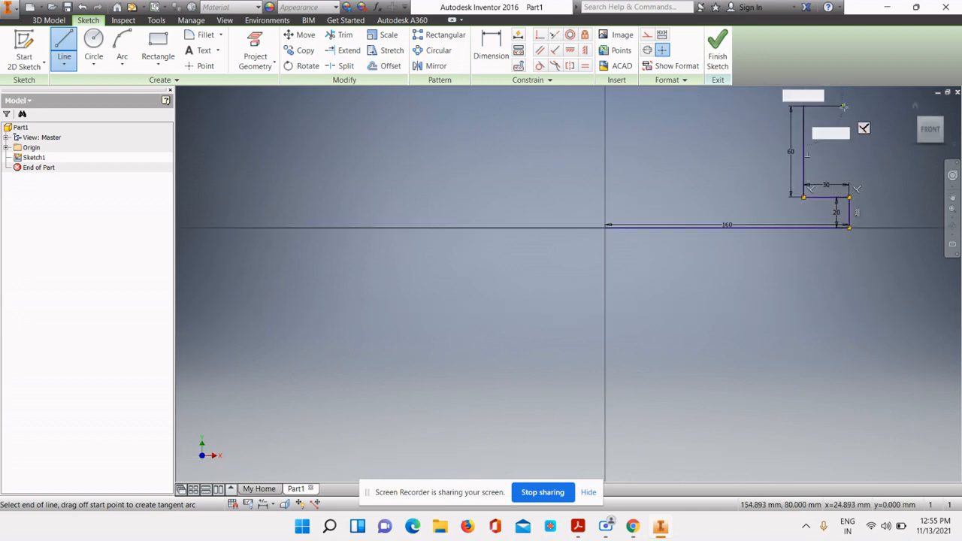
key(Escape)
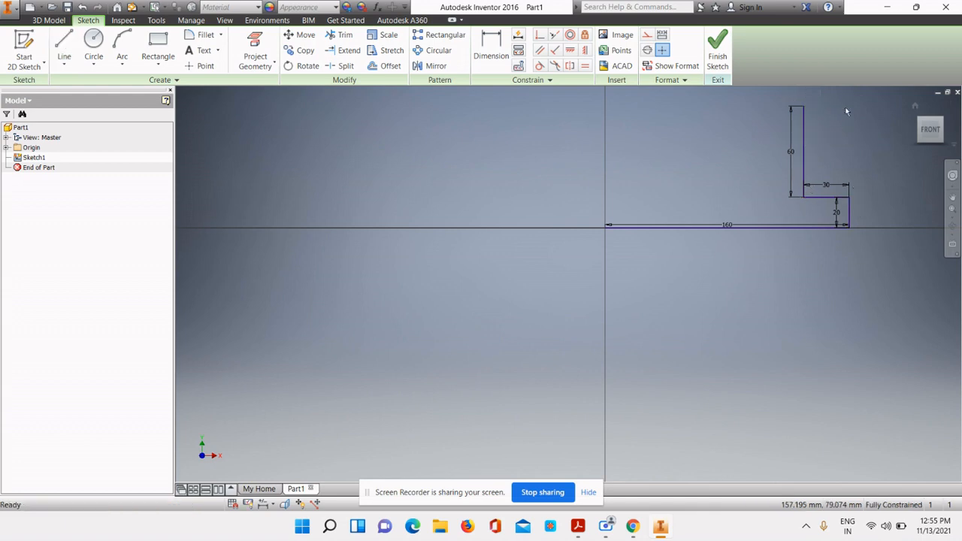
Draw a 30 mm horizontal line outward, away from the Y axis, from the upper end of the 60 mm line.
scroll(767, 339, down, 3)
middle_click(767, 339)
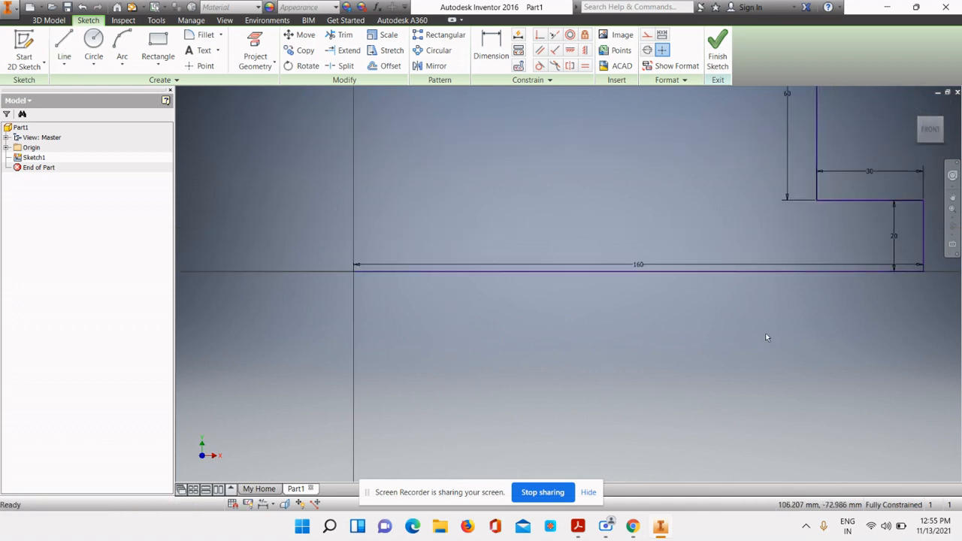
click(62, 51)
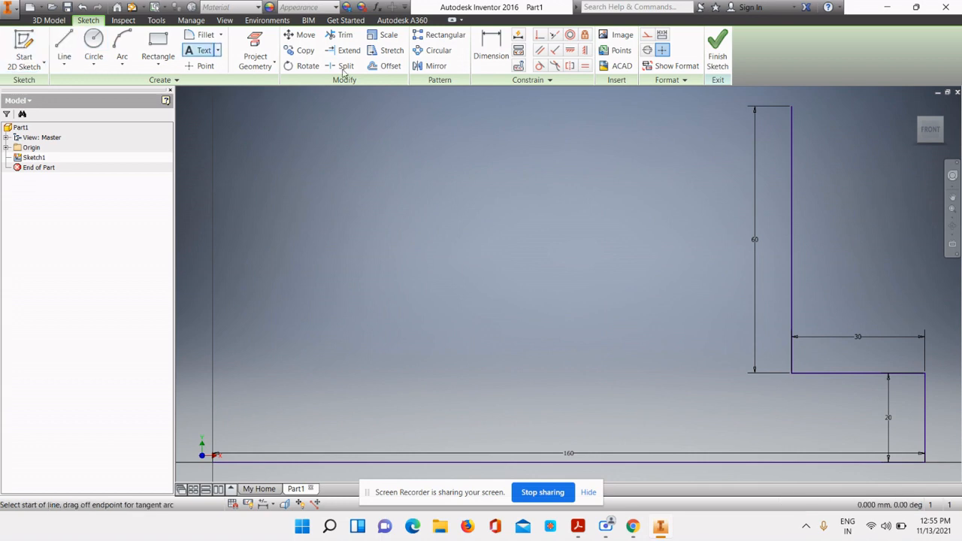
click(791, 107)
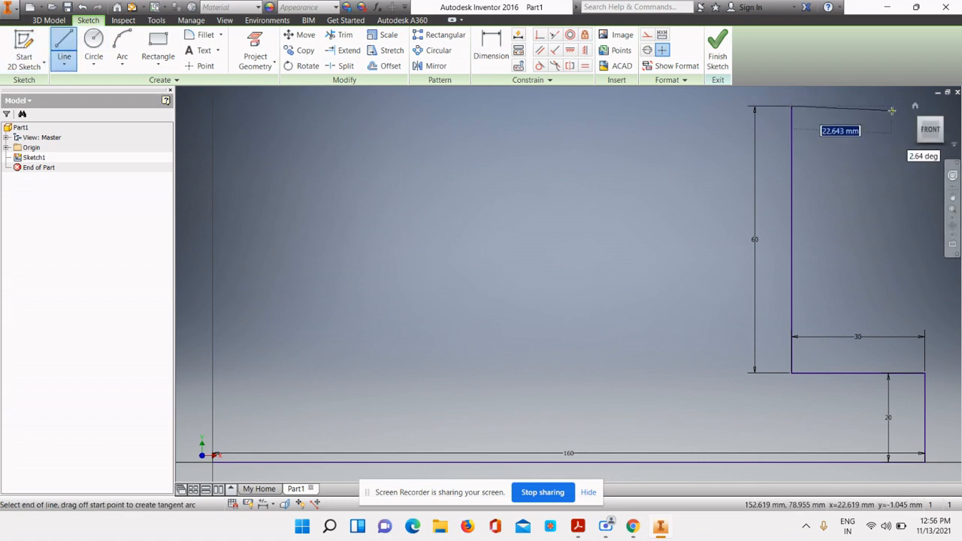
text(30)
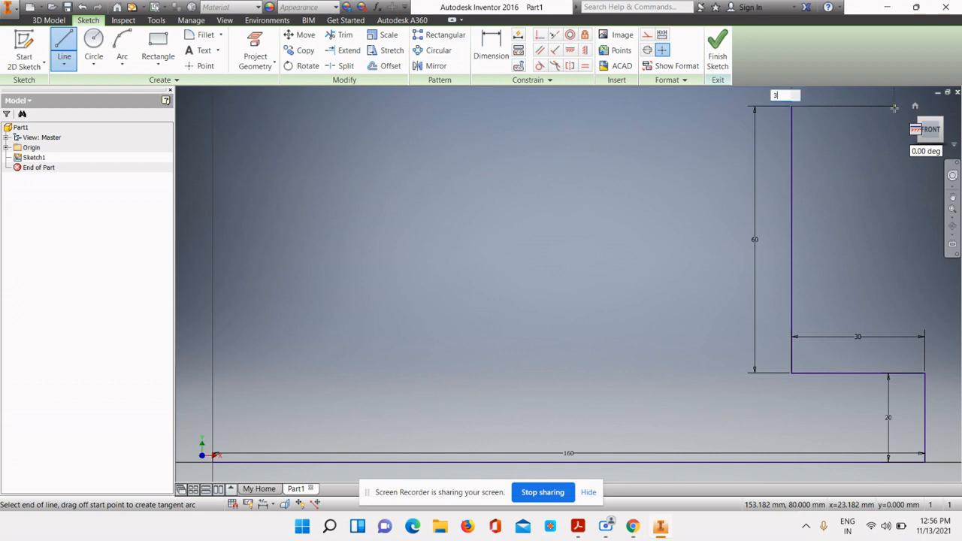
key(Return)
key(Escape)
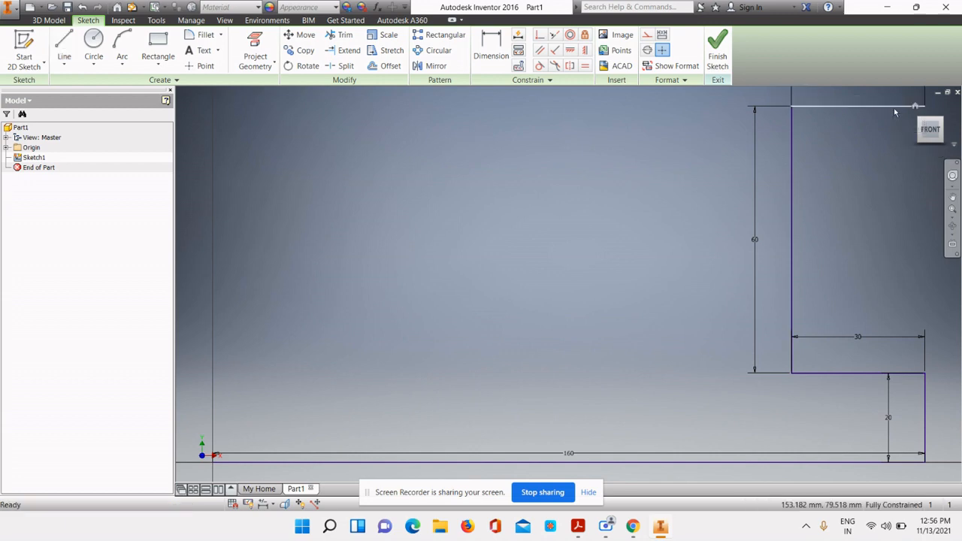
Draw a 20 mm vertical line upward from the outer end of the upper 30 mm line.
middle_click(563, 328)
middle_click(563, 329)
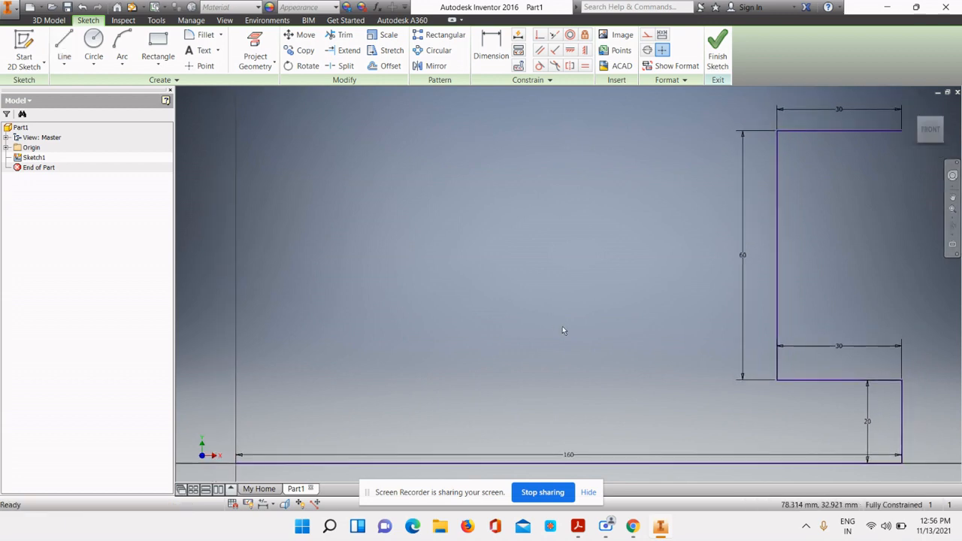
click(64, 46)
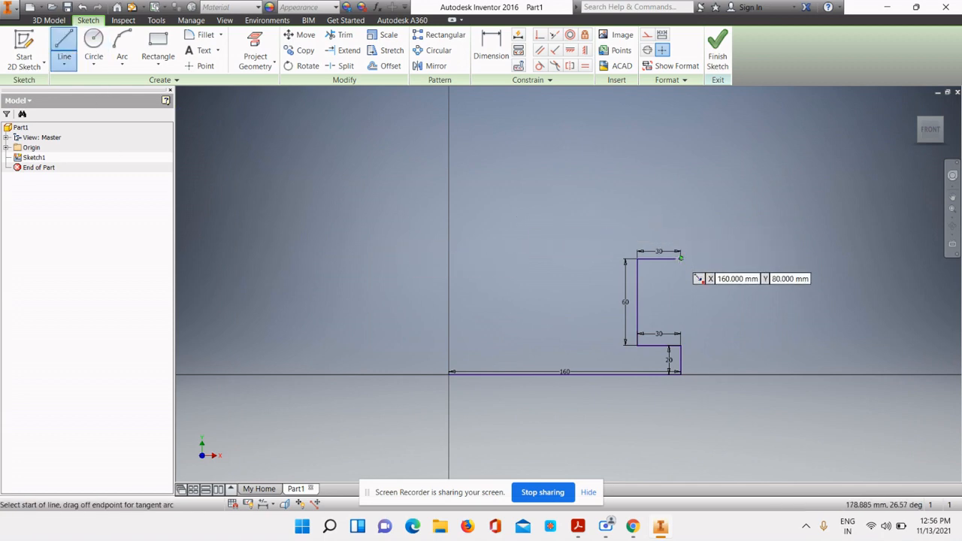
click(680, 258)
text(20)
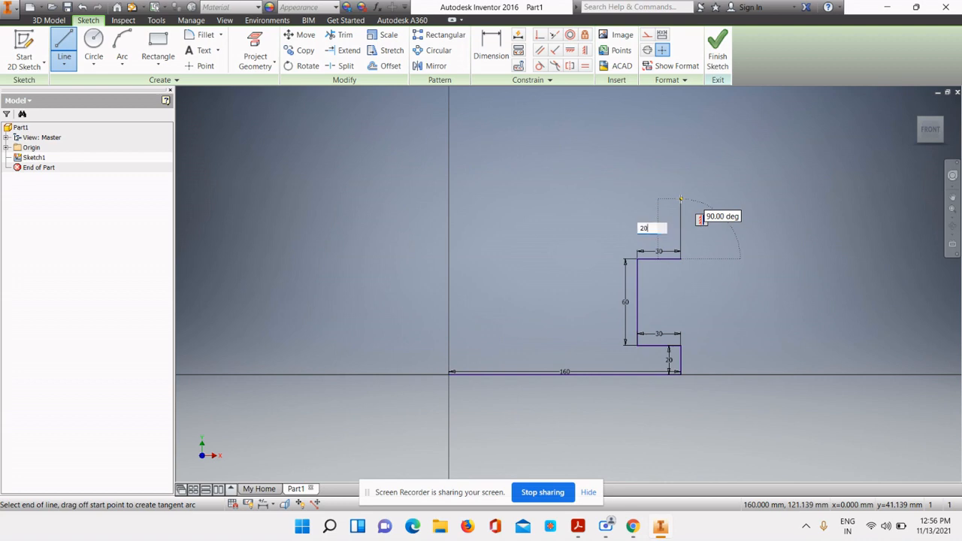
key(Return)
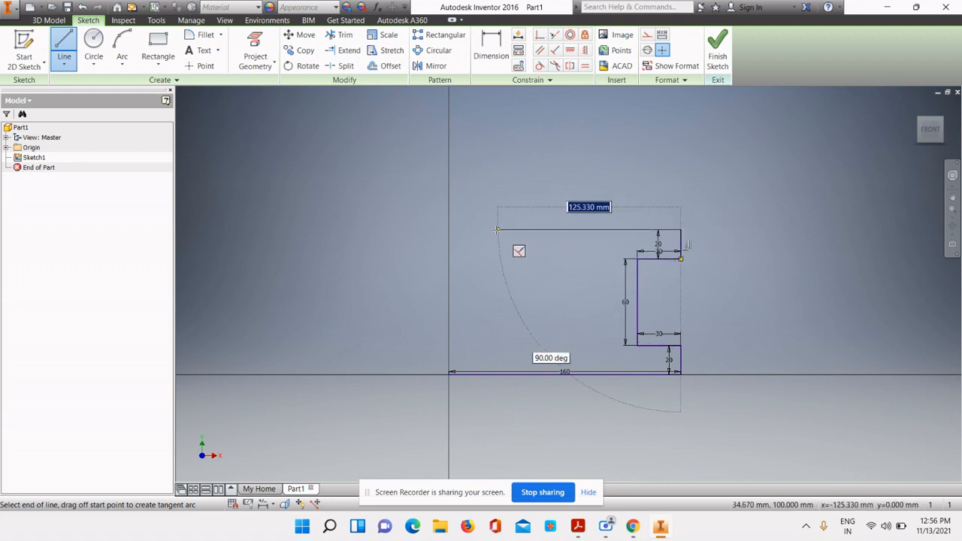
Try a horizontal line from the upper end of the new 20 mm line back to the Y axis, and undo it.
click(449, 228)
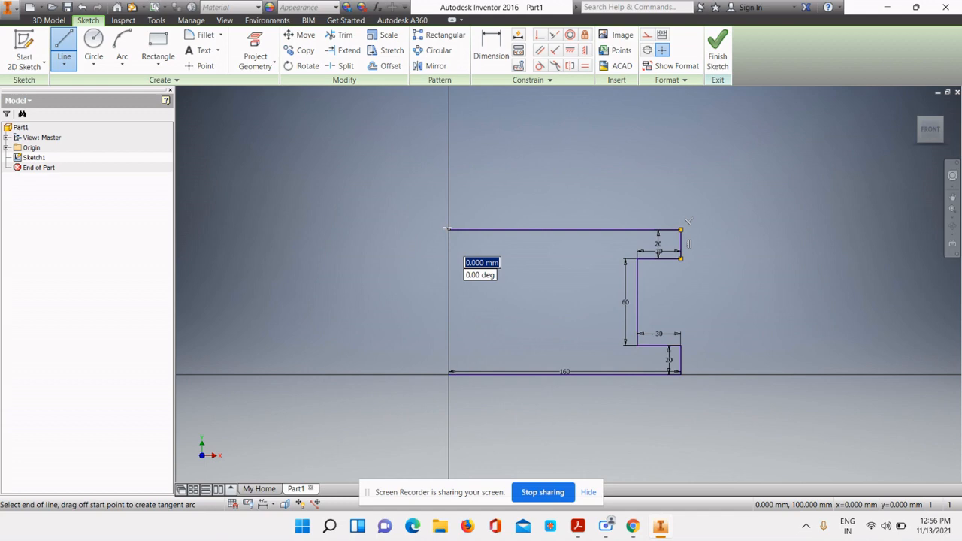
key(Escape)
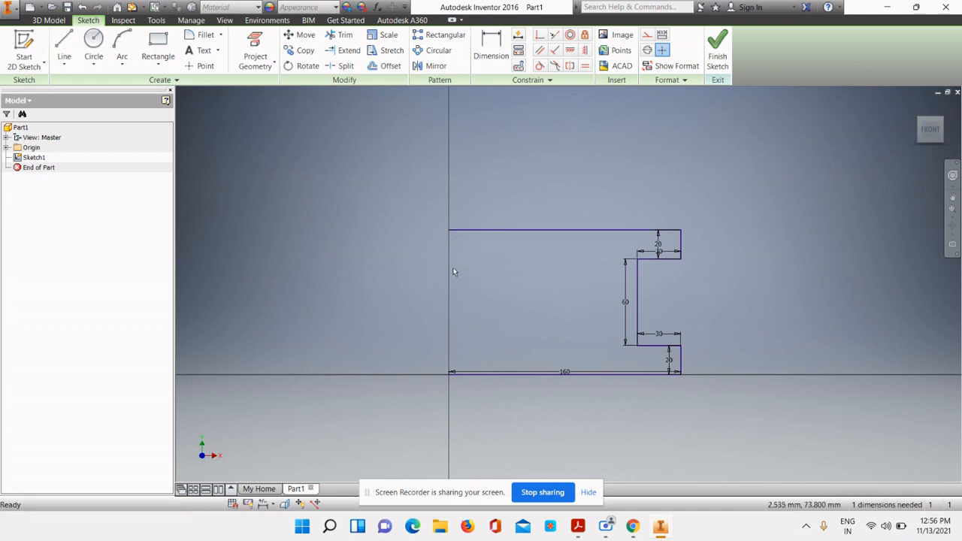
key(ctrl+z)
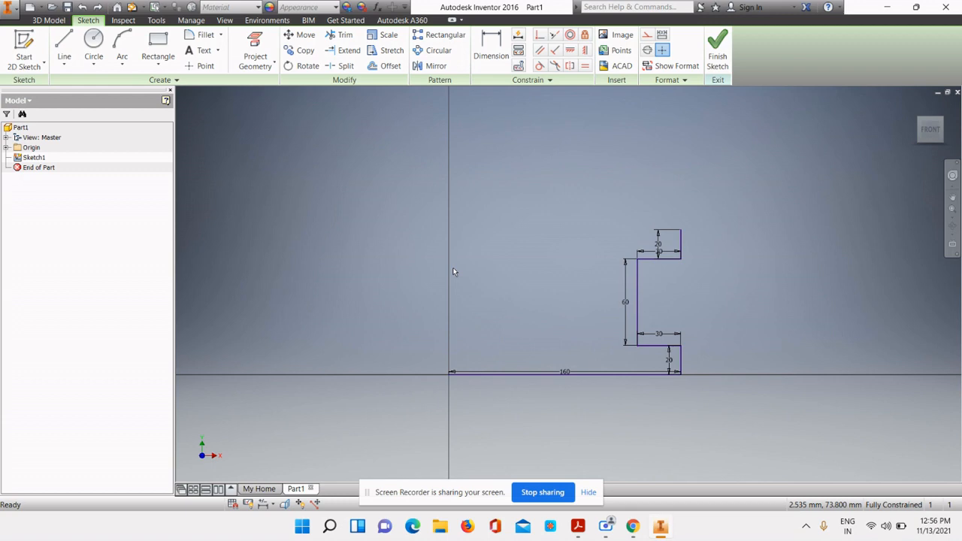
Draw a 160 mm horizontal line from the upper 20 mm line's free end to the Y axis, continuing with a 20 mm vertical line downward.
click(64, 45)
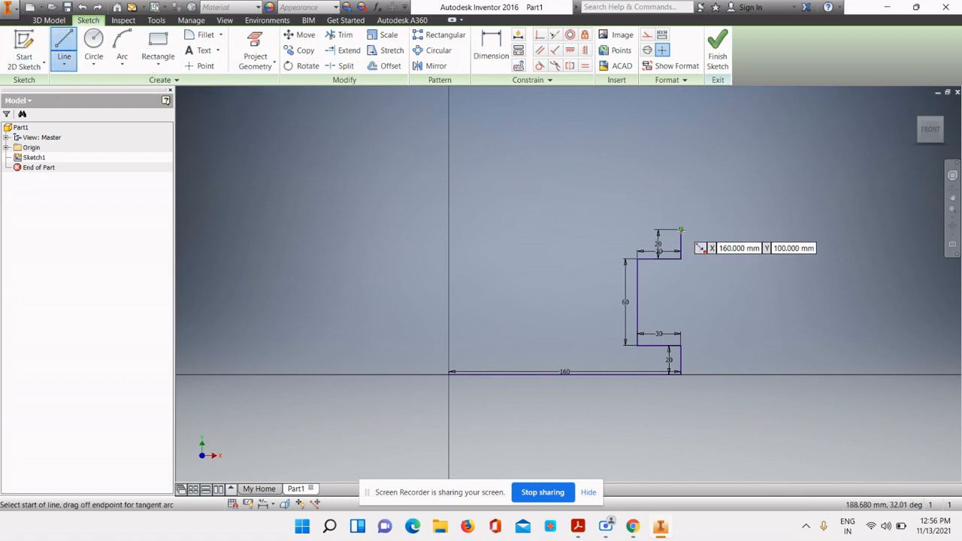
click(681, 230)
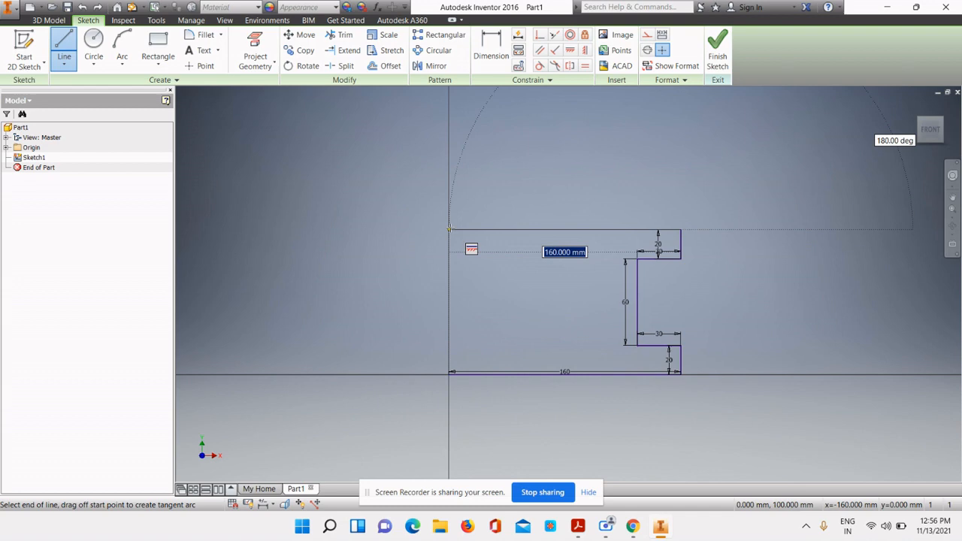
click(450, 229)
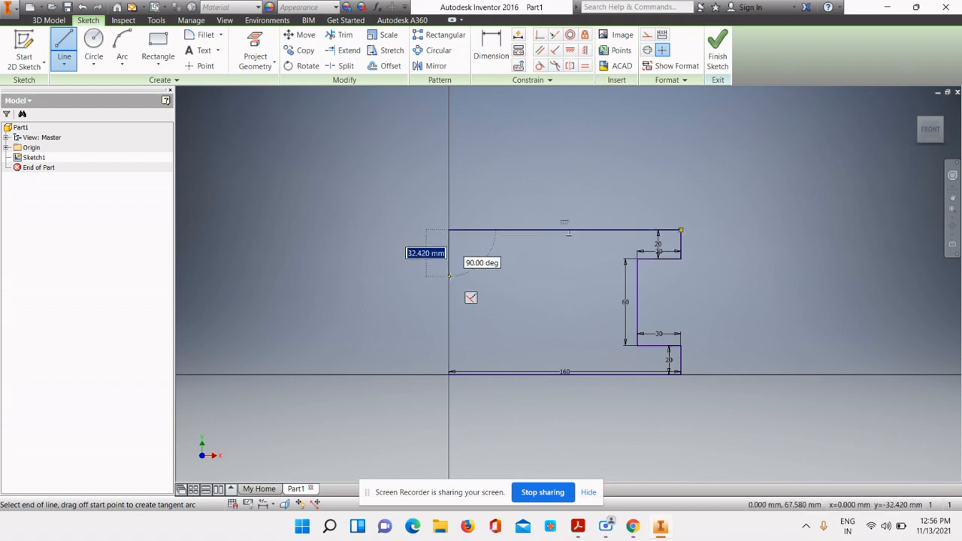
text(20)
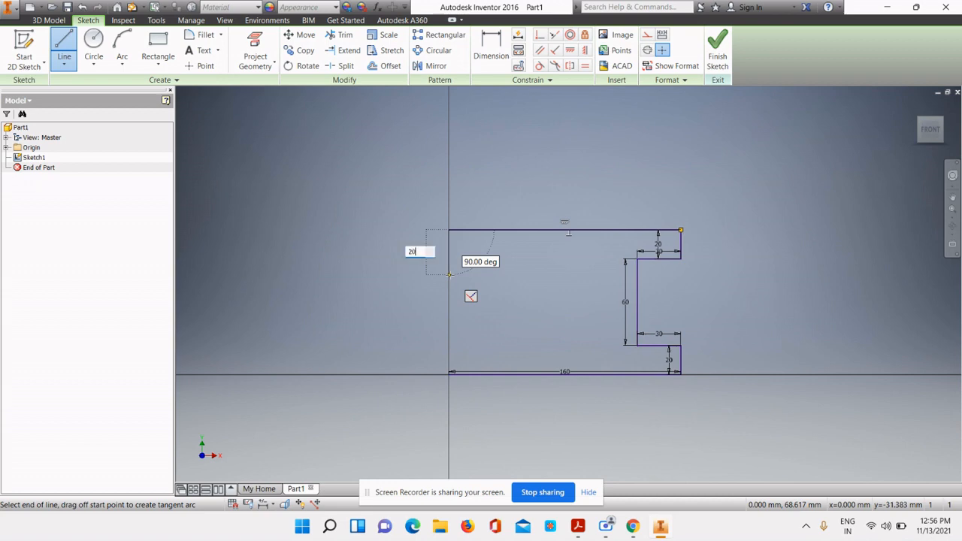
key(Return)
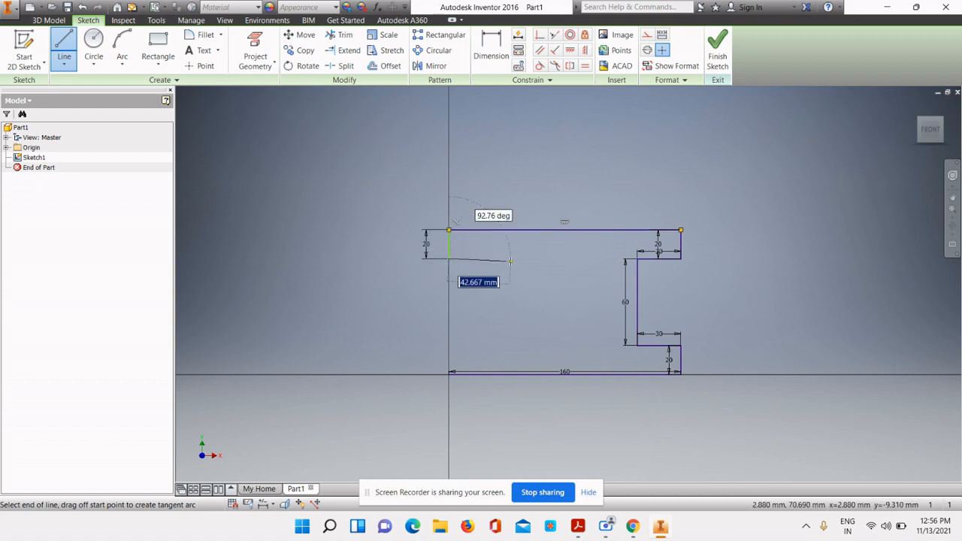
Continue the profile with a 30 mm horizontal line inward from the Y axis and a 60 mm vertical line downward.
text(30)
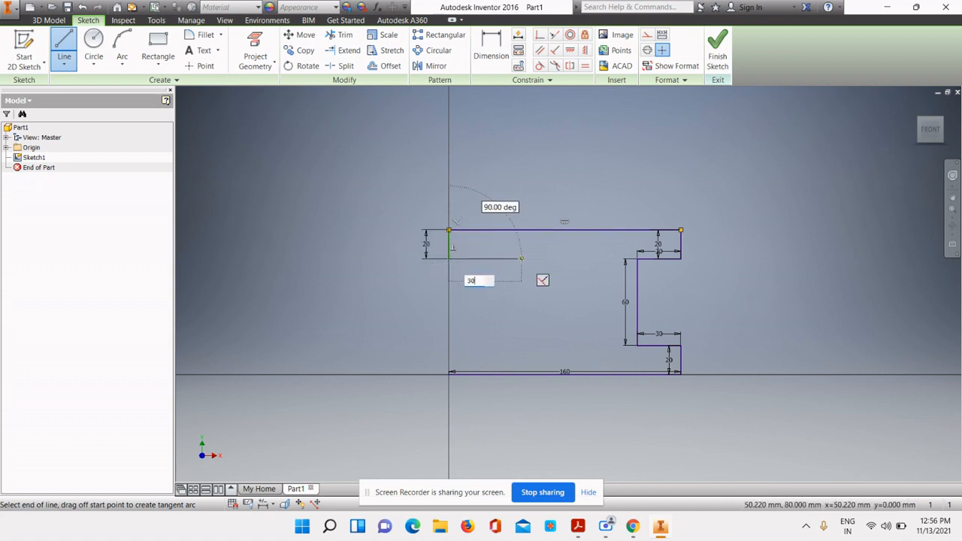
key(Return)
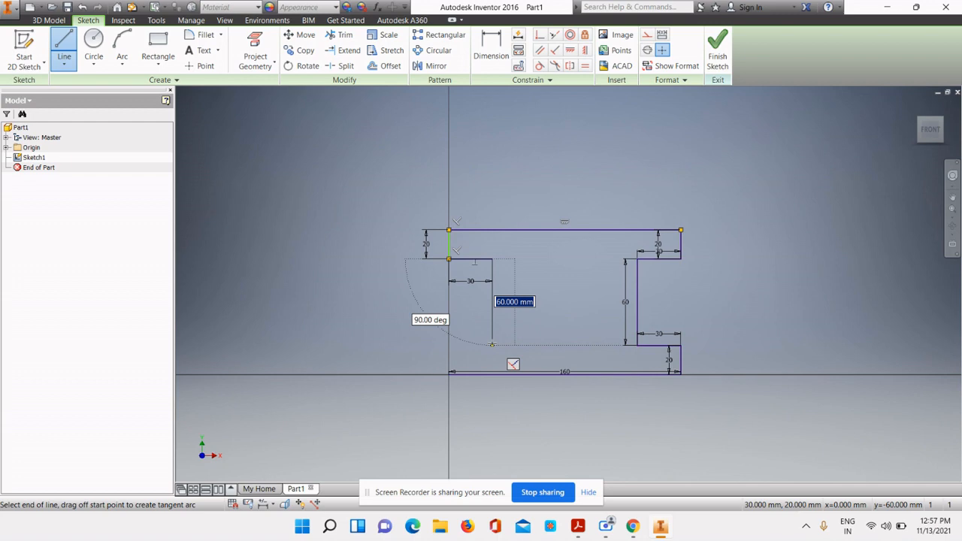
text(60)
key(Return)
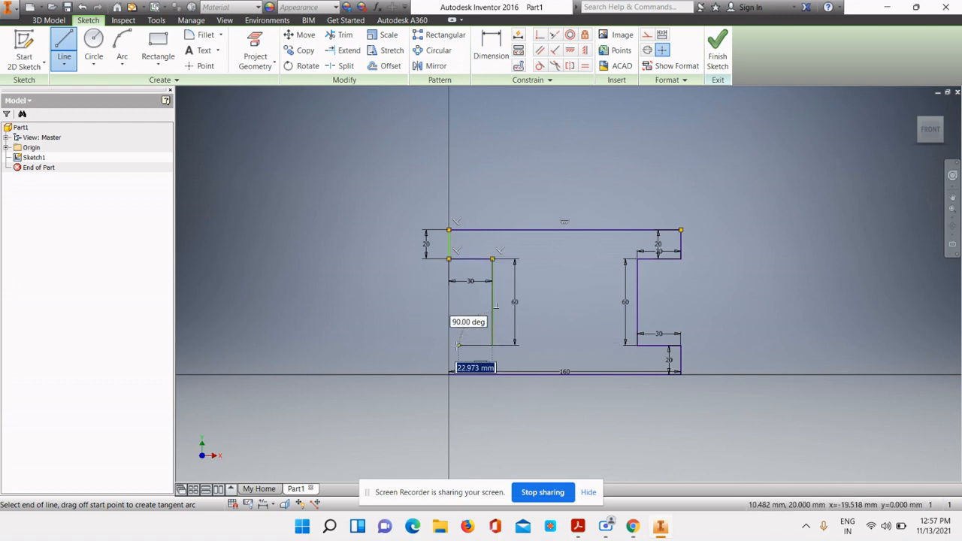
Draw a 30 mm horizontal line back to the Y axis and close the profile with a vertical line down to the origin.
text(30)
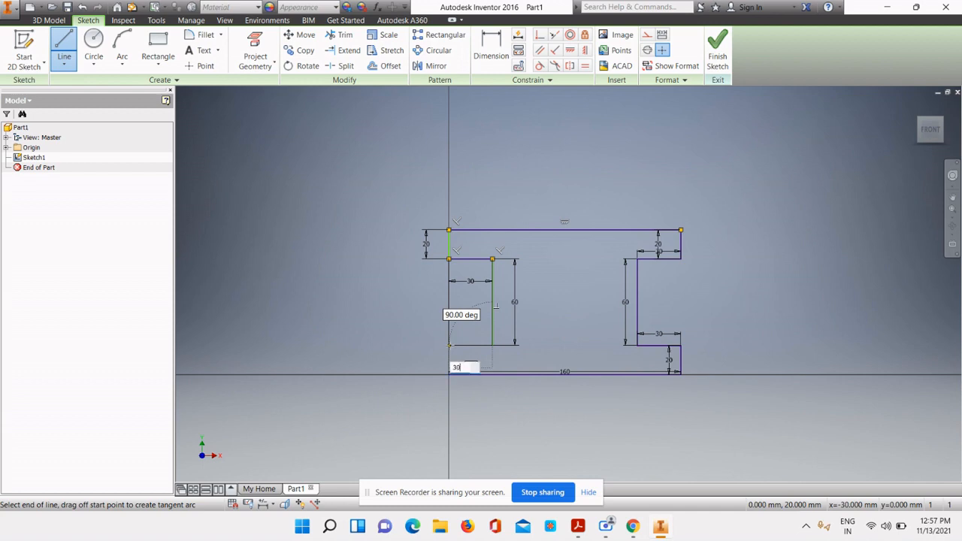
key(Return)
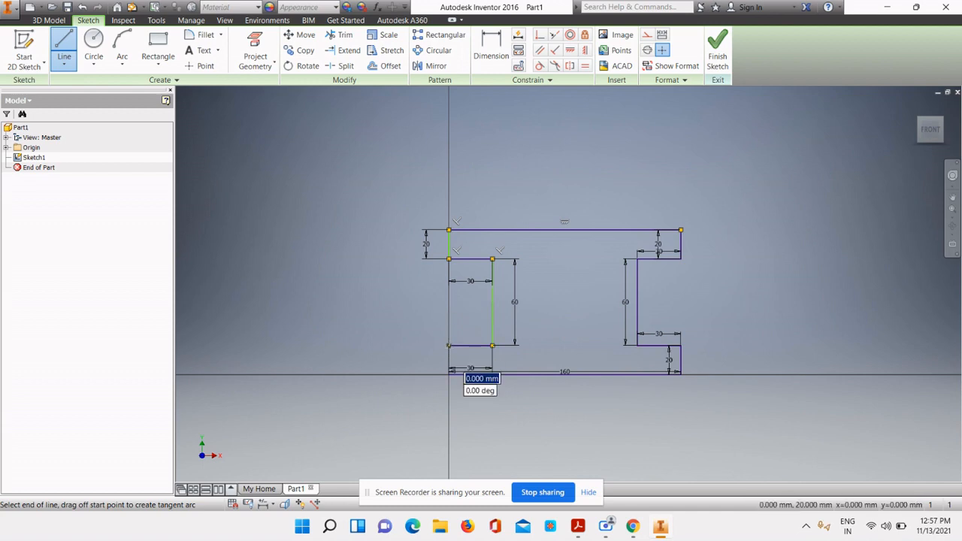
click(450, 374)
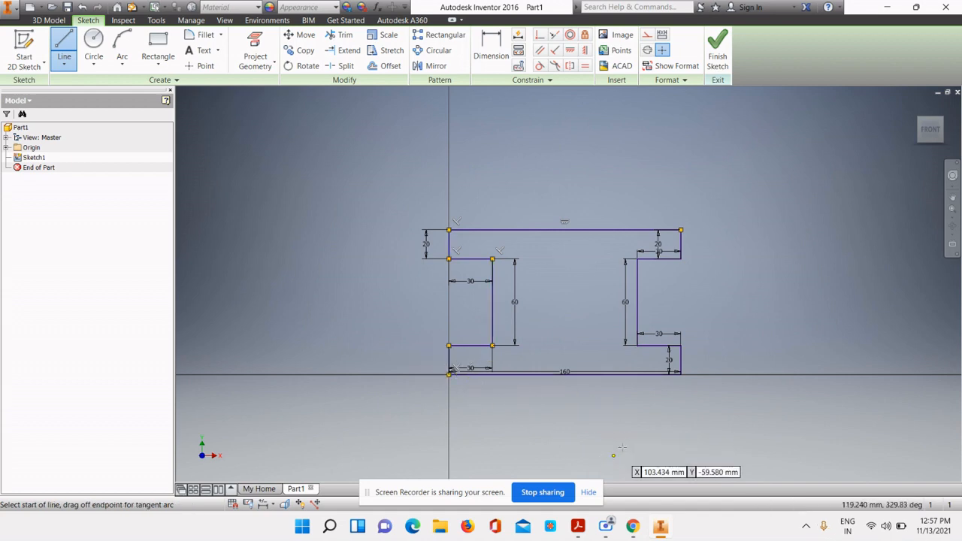
key(Escape)
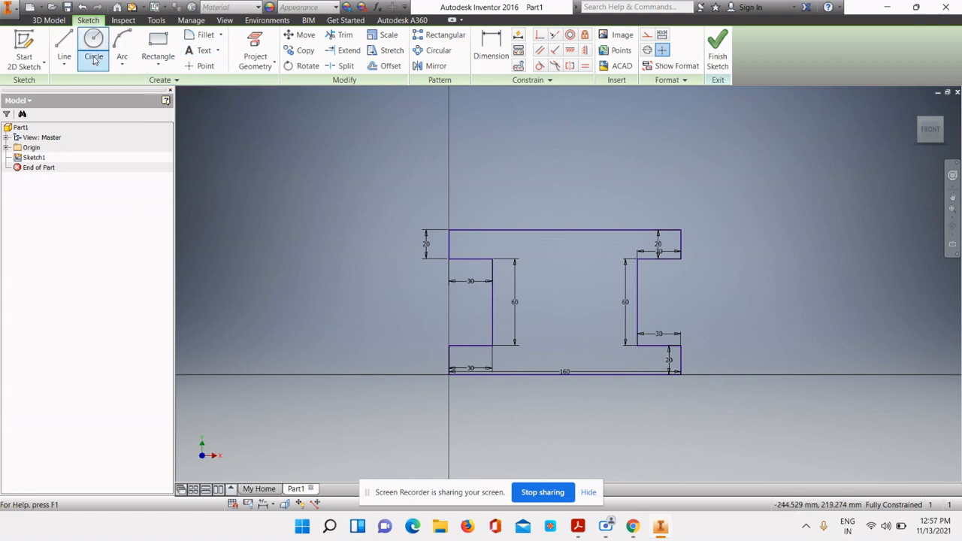
Draw a loose, slightly slanted line above the profile and delete it again.
click(64, 46)
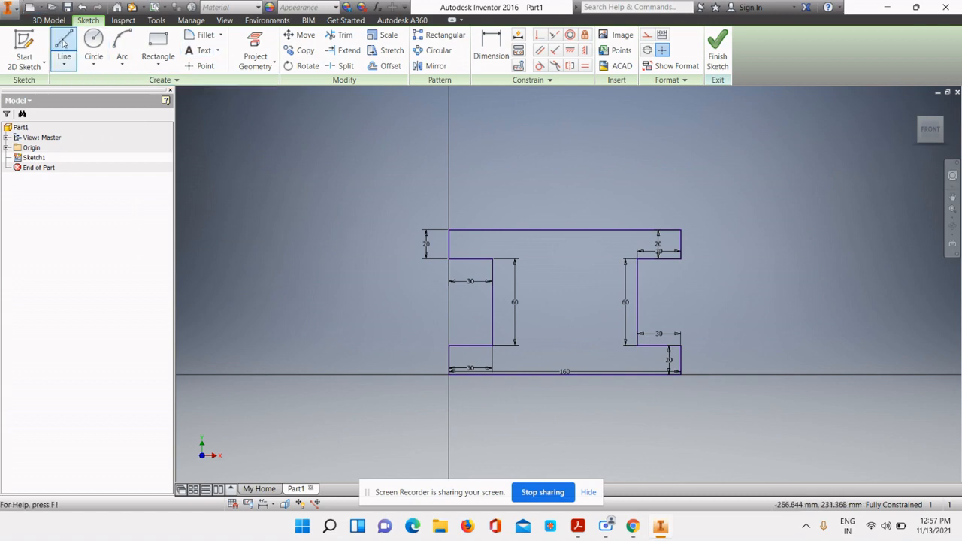
click(531, 162)
click(745, 166)
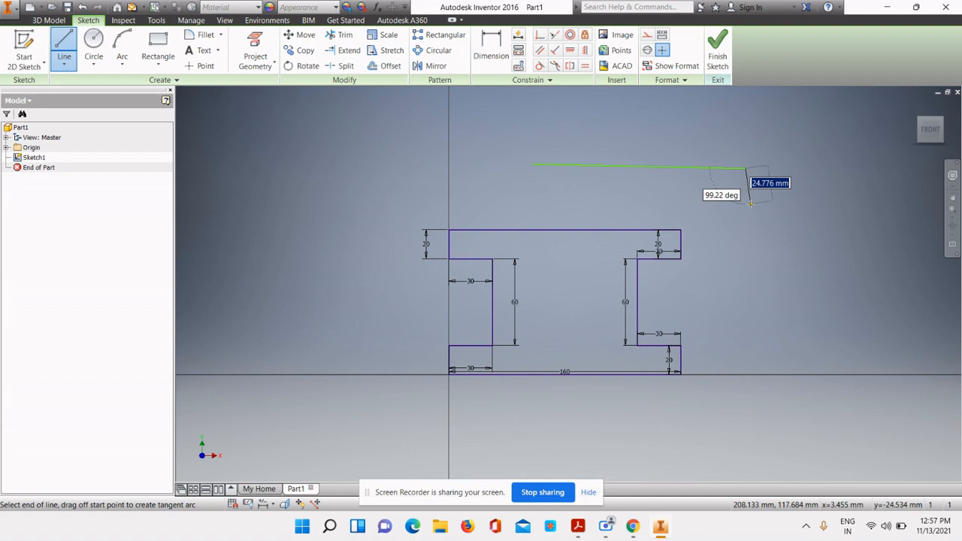
key(Escape)
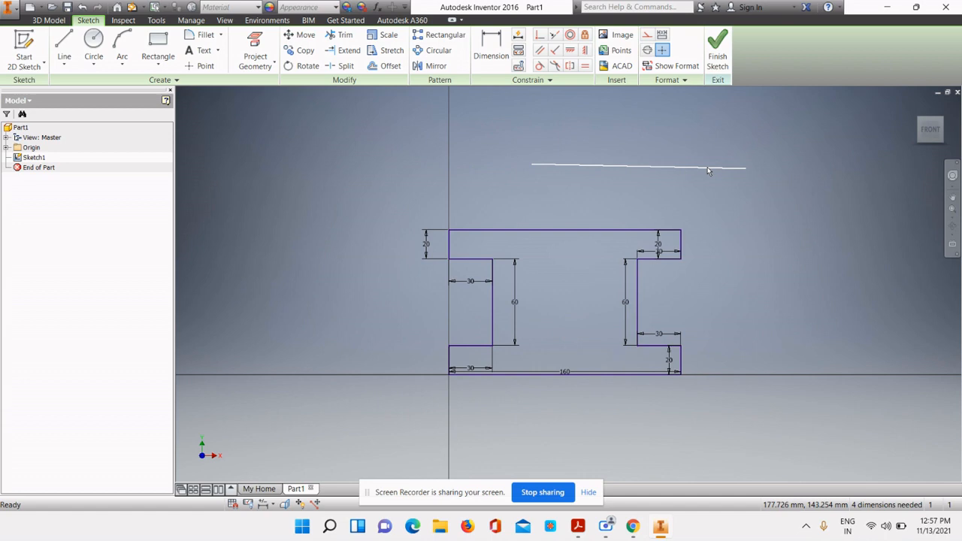
click(708, 166)
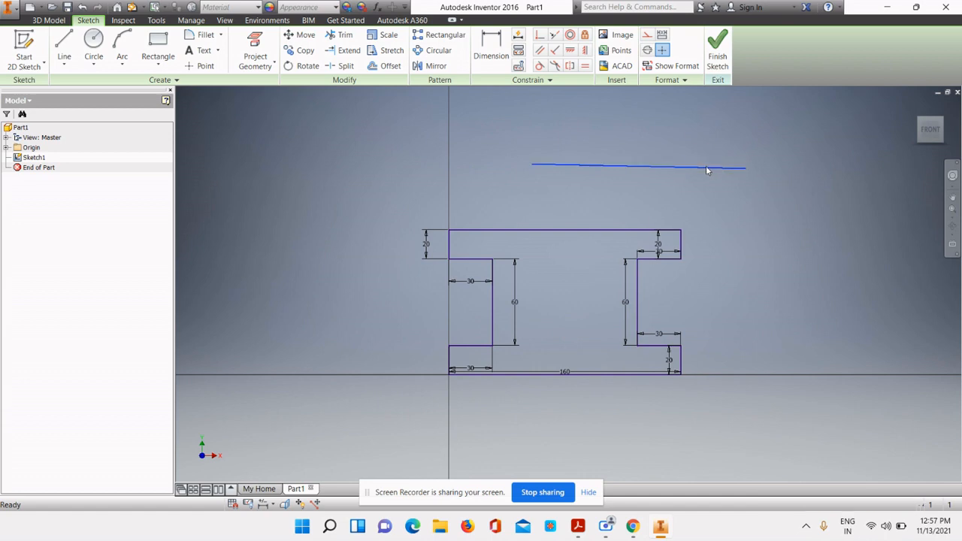
right_click(706, 165)
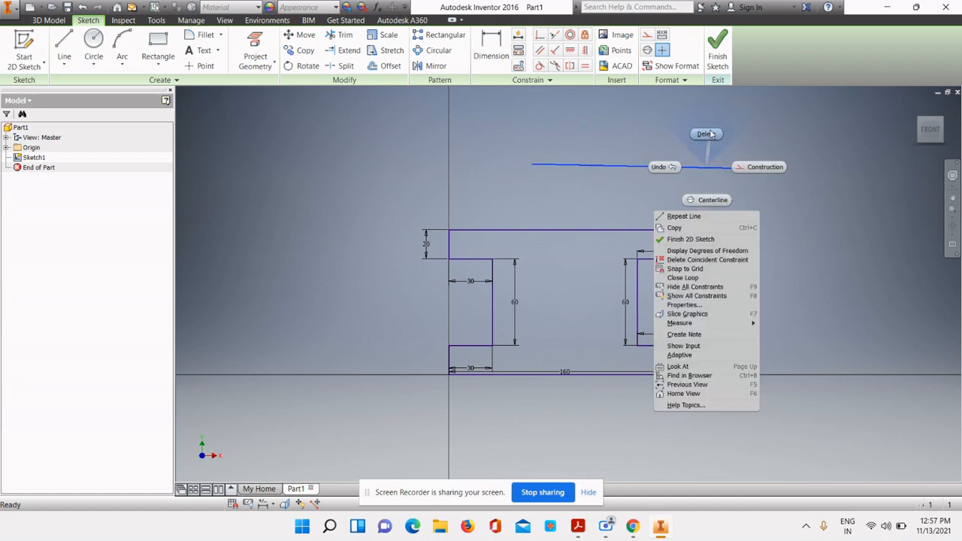
click(710, 133)
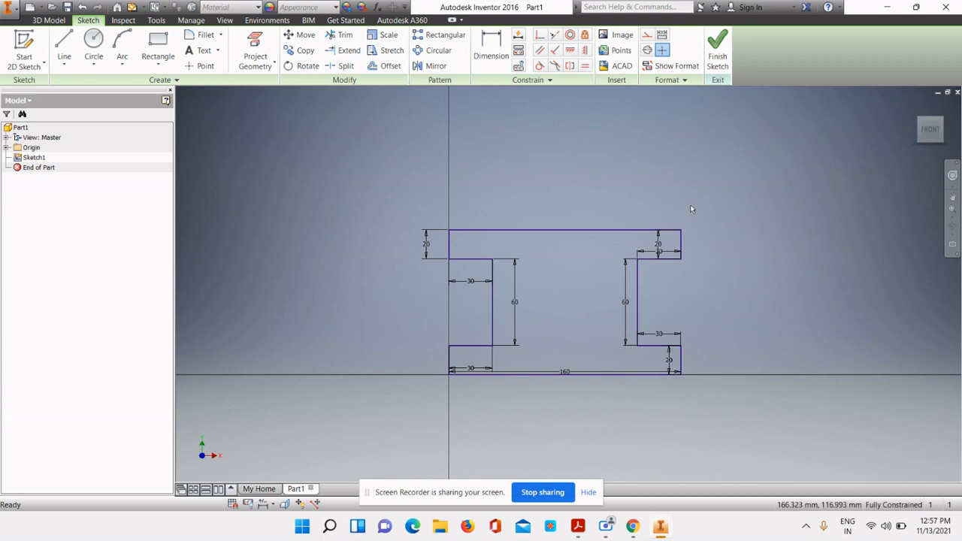
Check the opening's size in the PDF drawing and draw a 60 by 40 mm rectangle in Inventor inside the profile, between the side notches.
click(579, 528)
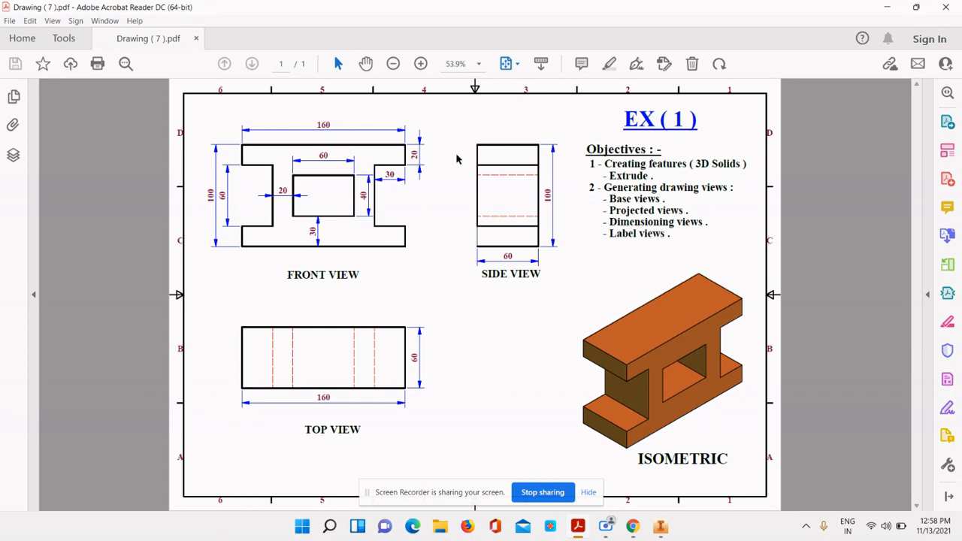
click(887, 7)
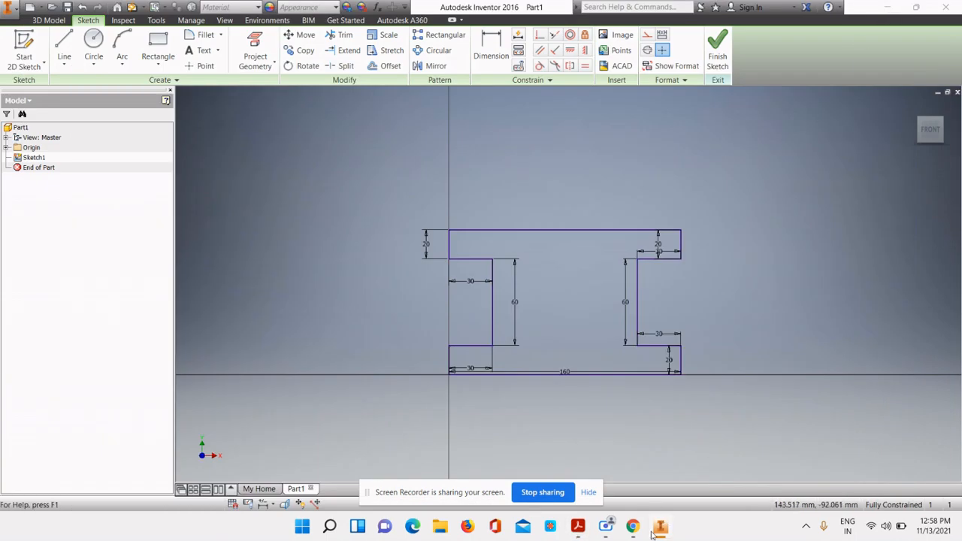
click(578, 528)
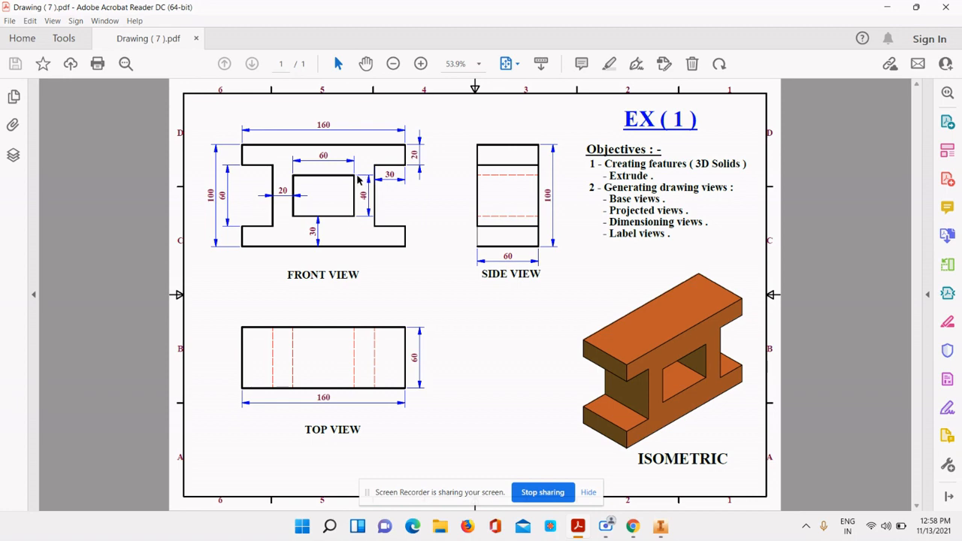
click(890, 7)
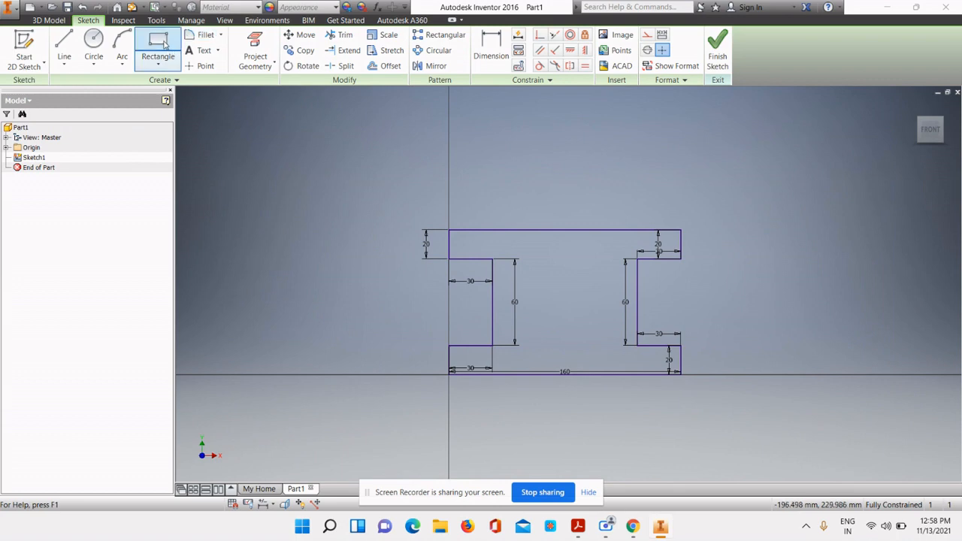
click(160, 47)
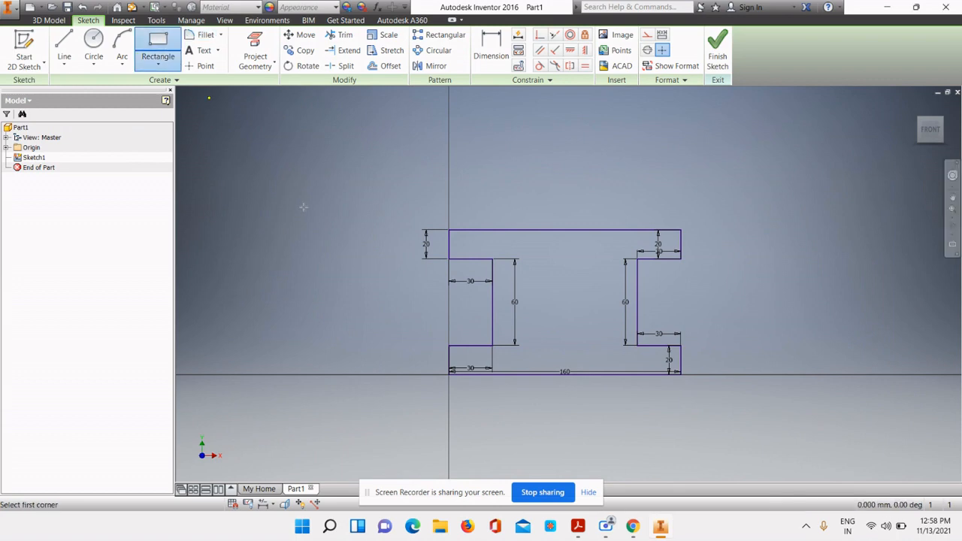
click(521, 278)
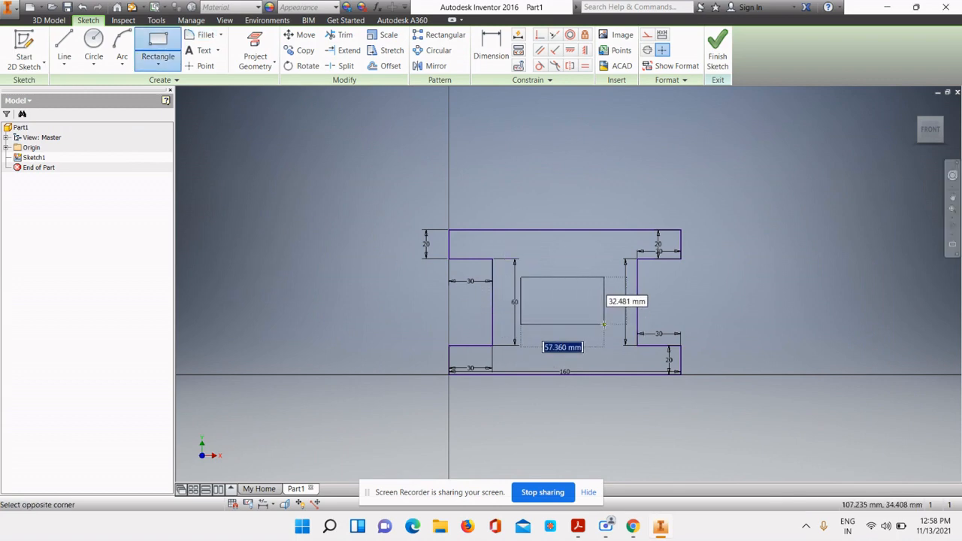
text(60)
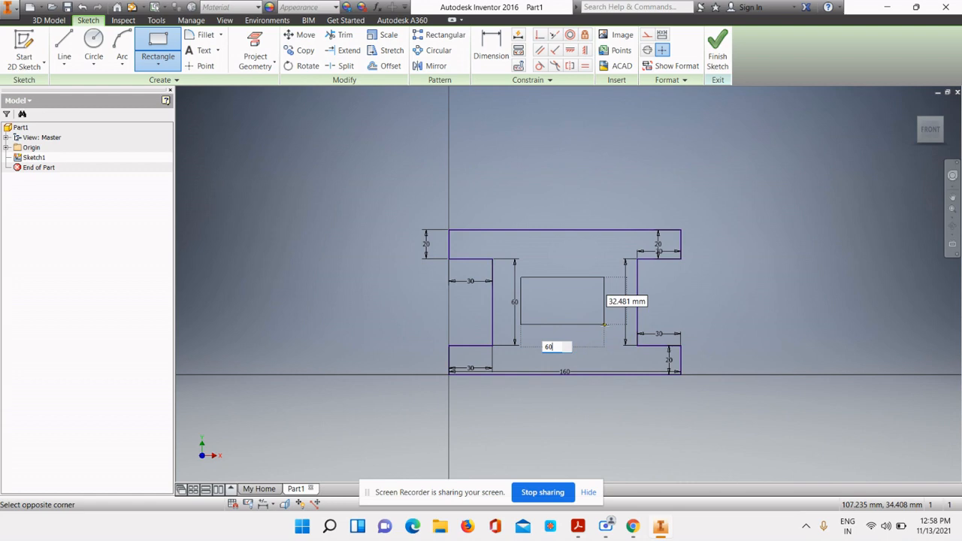
key(Tab)
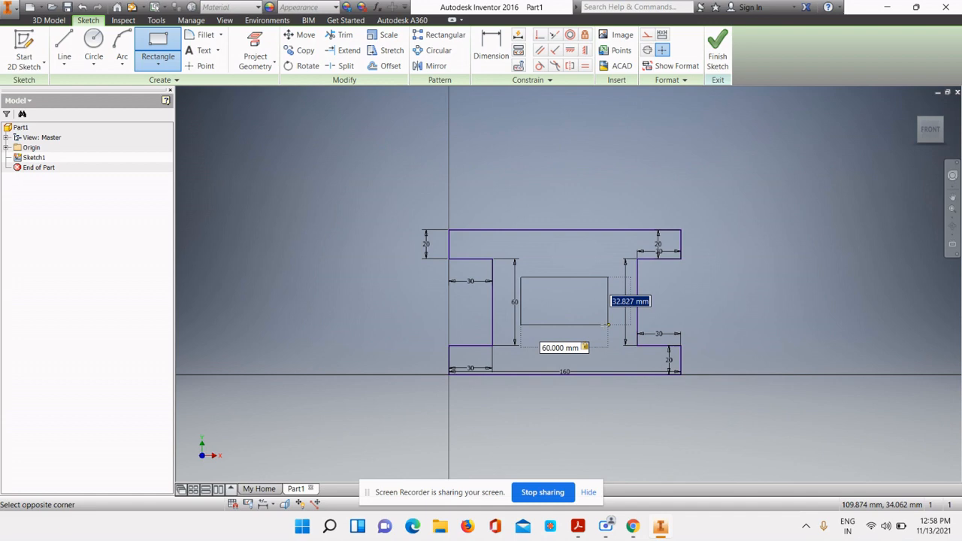
text(40)
key(Return)
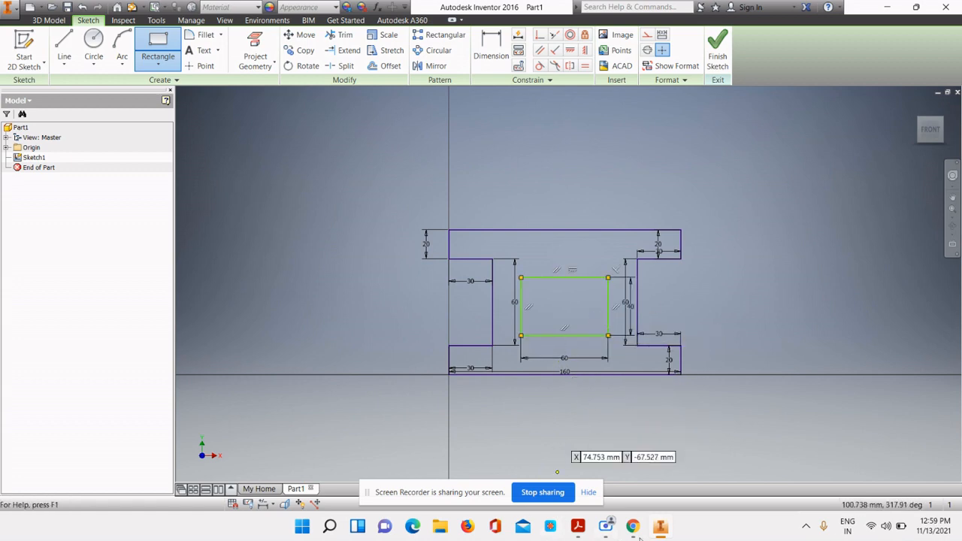
Check the opening's position in the PDF drawing and dimension its lower edge 30 mm above the profile's base line in Inventor.
click(578, 530)
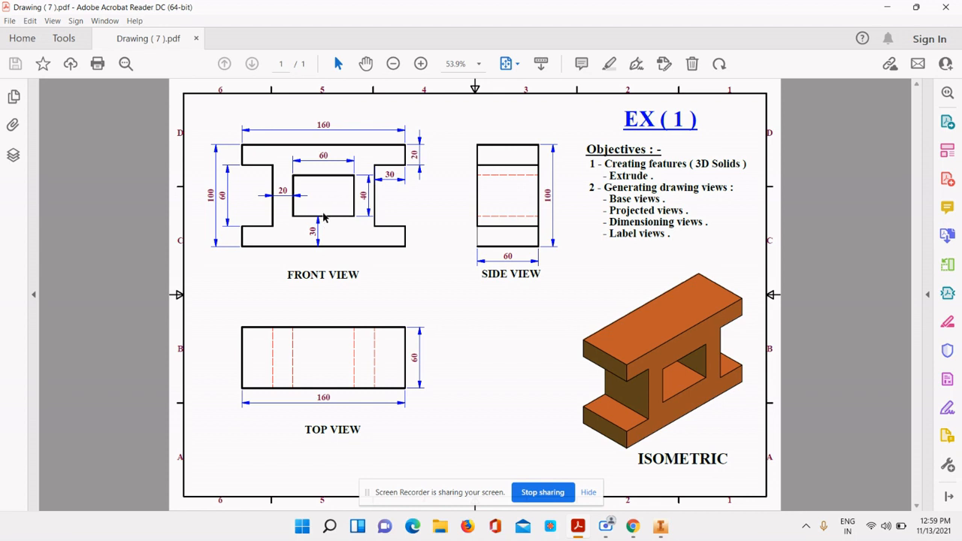
click(662, 530)
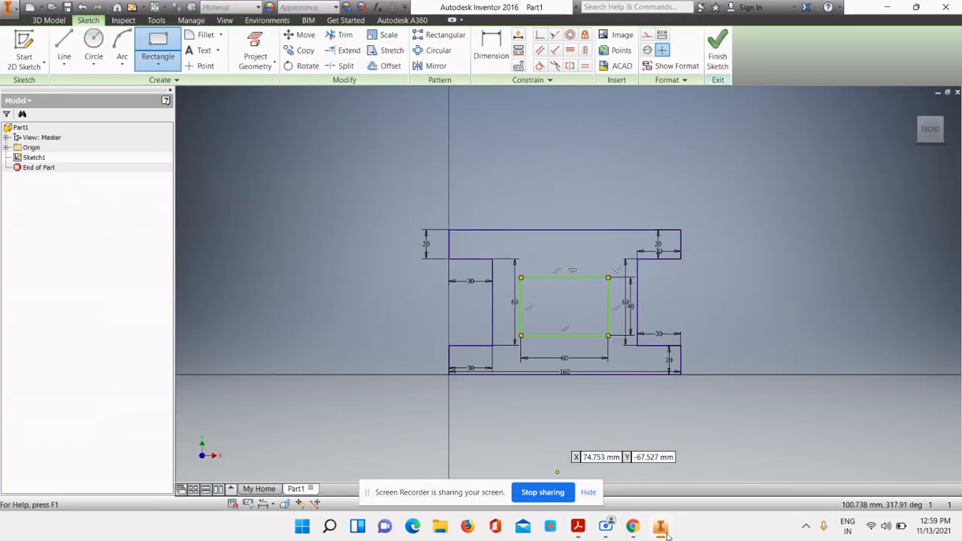
click(493, 41)
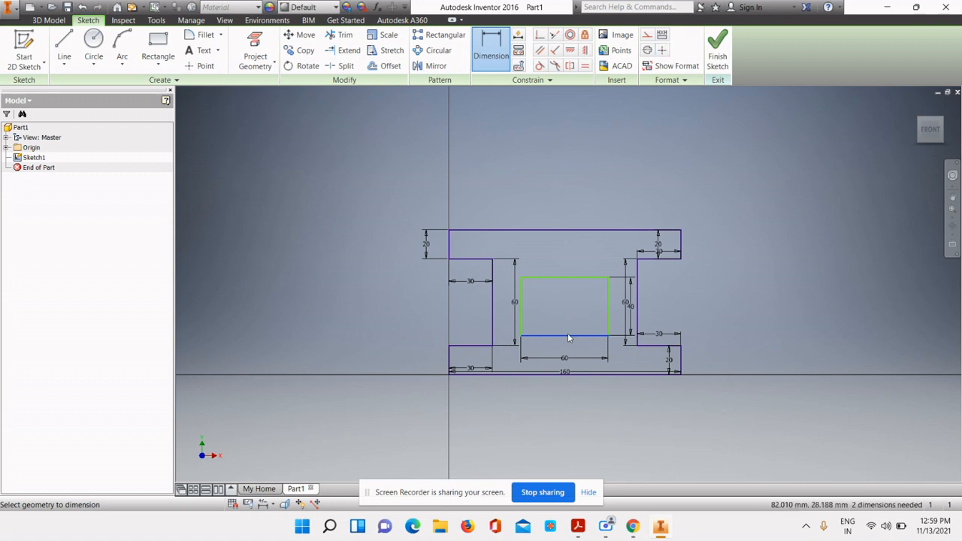
click(568, 337)
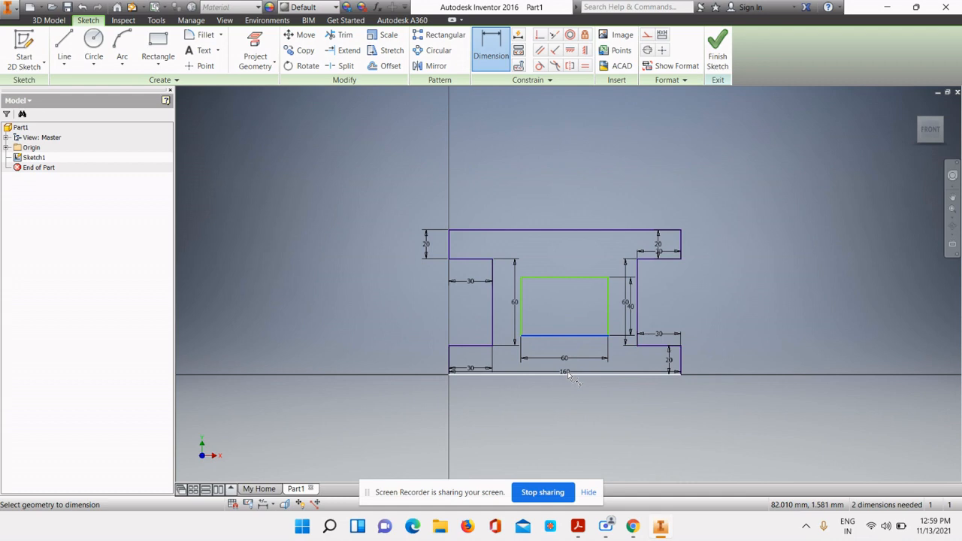
click(568, 371)
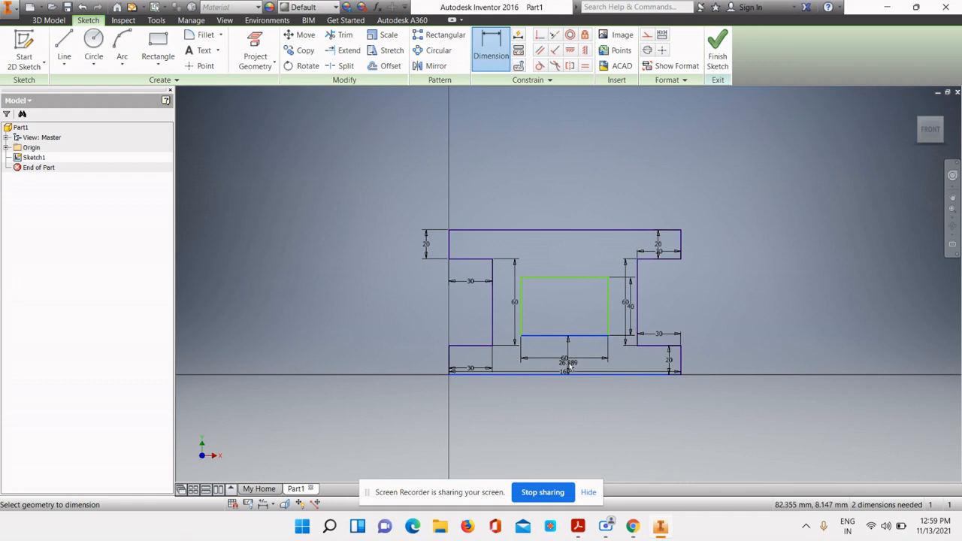
click(570, 365)
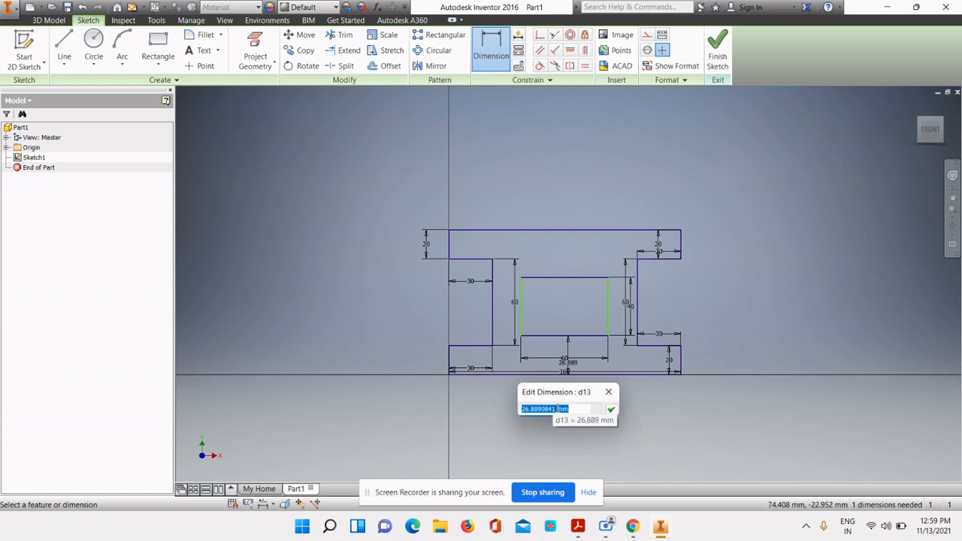
drag(559, 409, 358, 390)
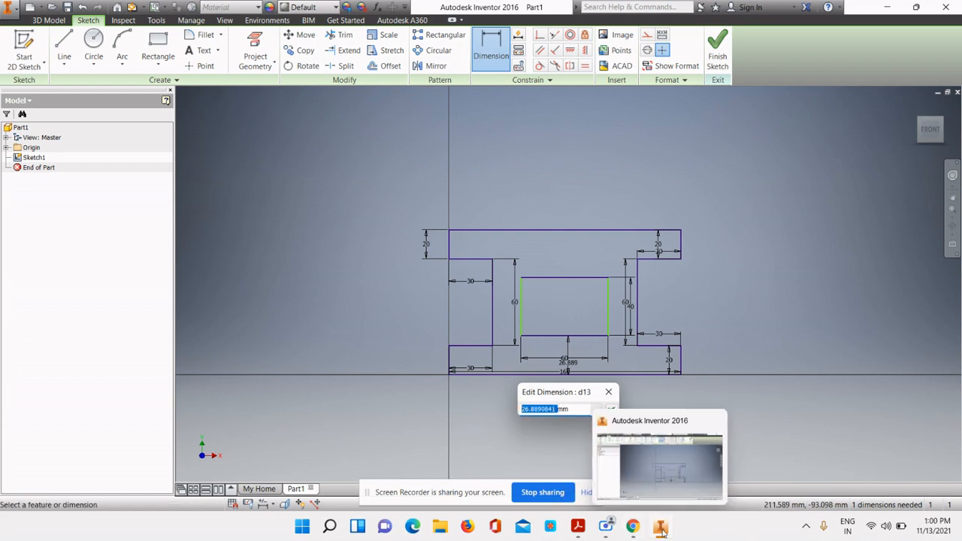
click(578, 528)
click(578, 528)
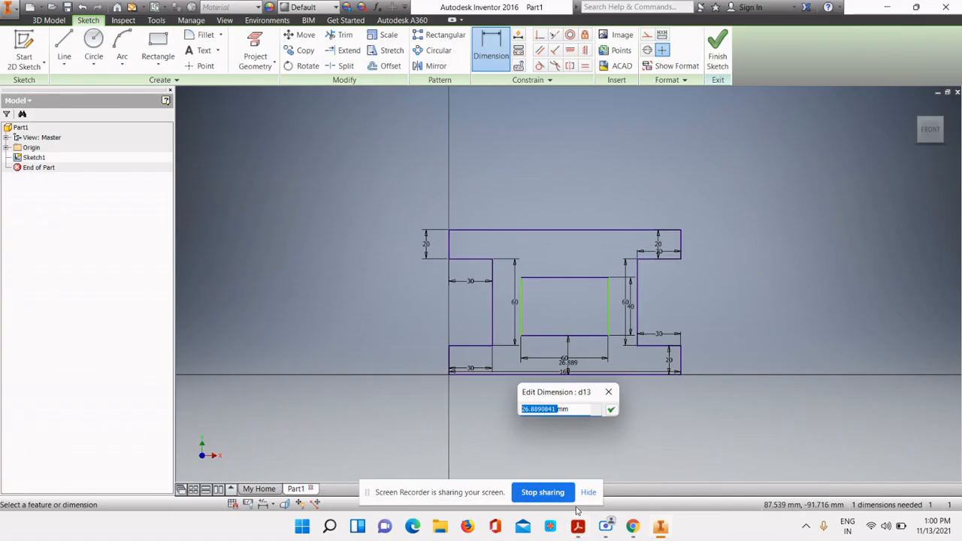
text(30)
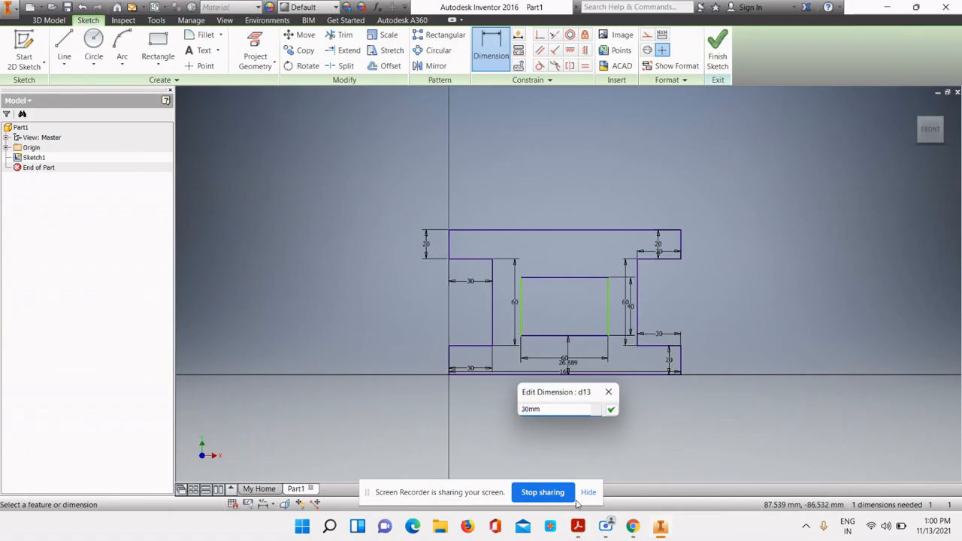
key(Return)
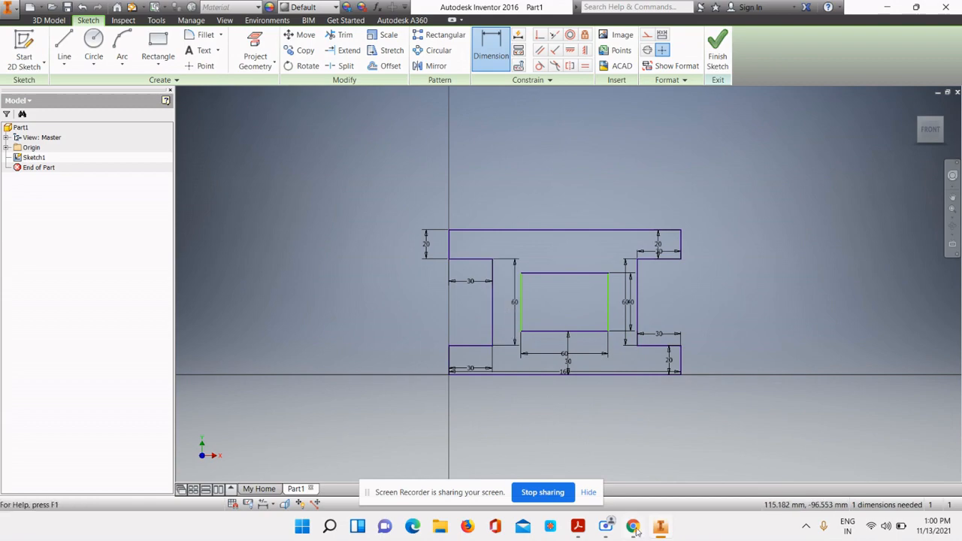
Recheck the PDF drawing and dimension the opening's left edge 20 mm from the left notch's vertical wall in Inventor.
click(577, 529)
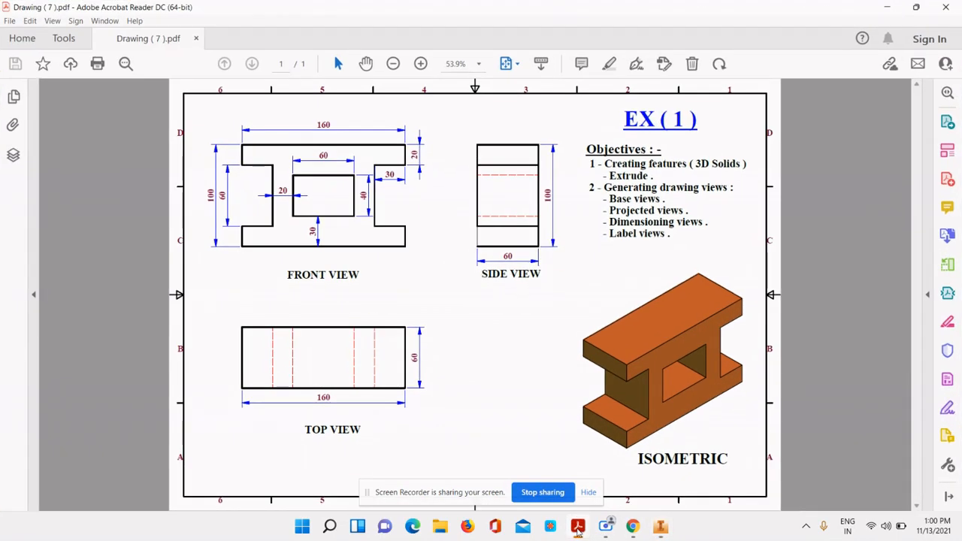
click(578, 531)
click(578, 531)
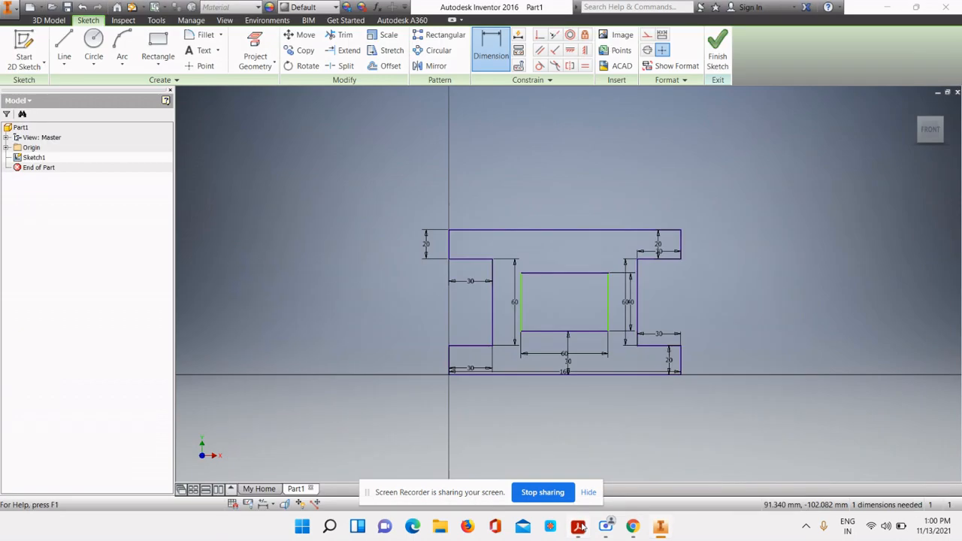
click(578, 526)
click(484, 46)
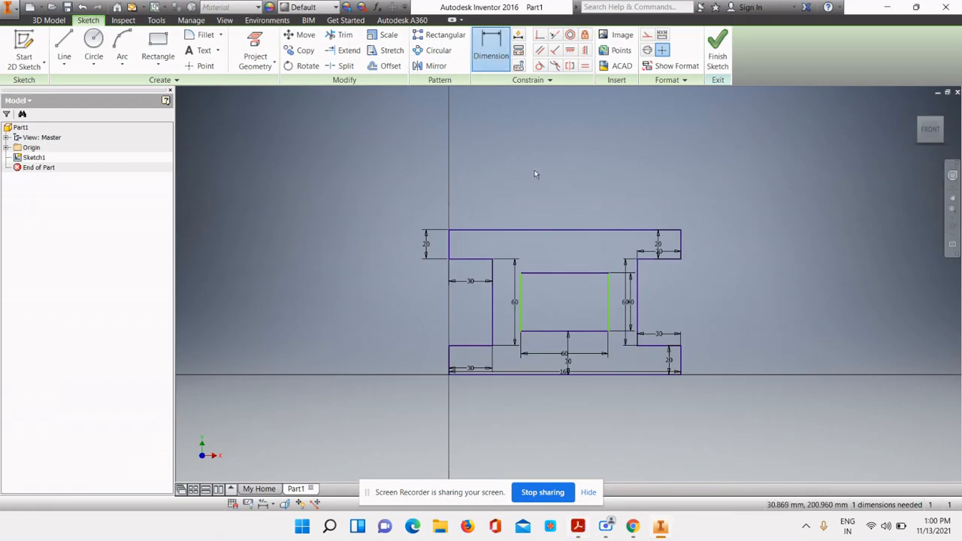
click(521, 312)
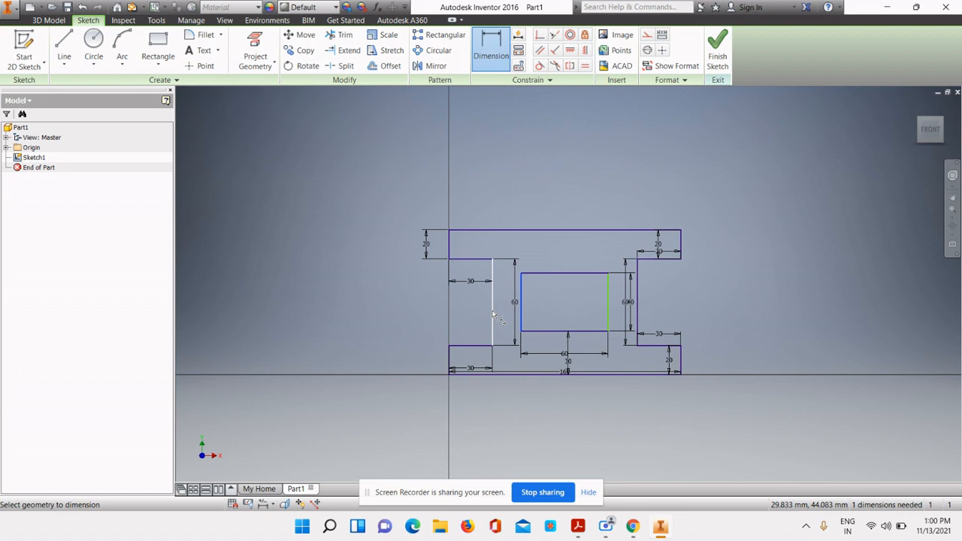
click(493, 315)
click(504, 316)
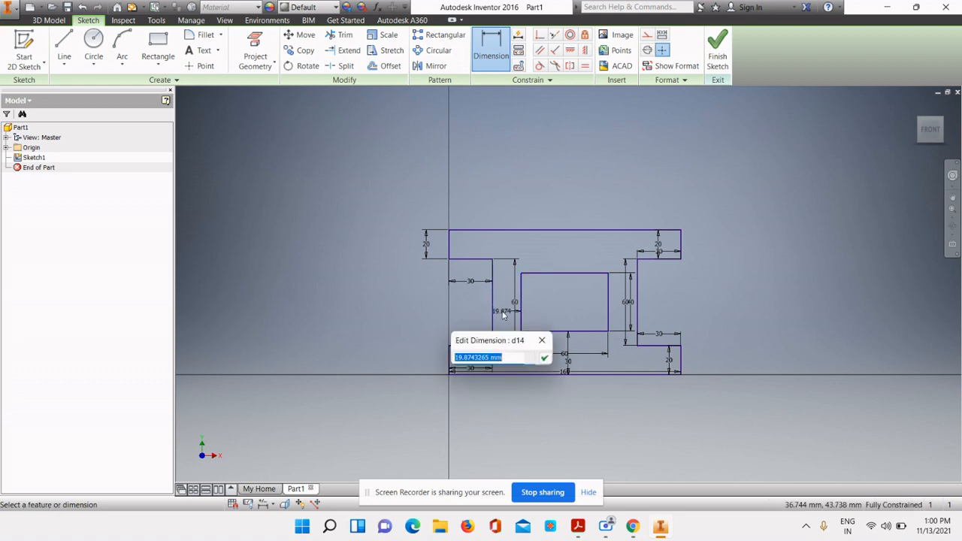
click(490, 358)
double_click(481, 358)
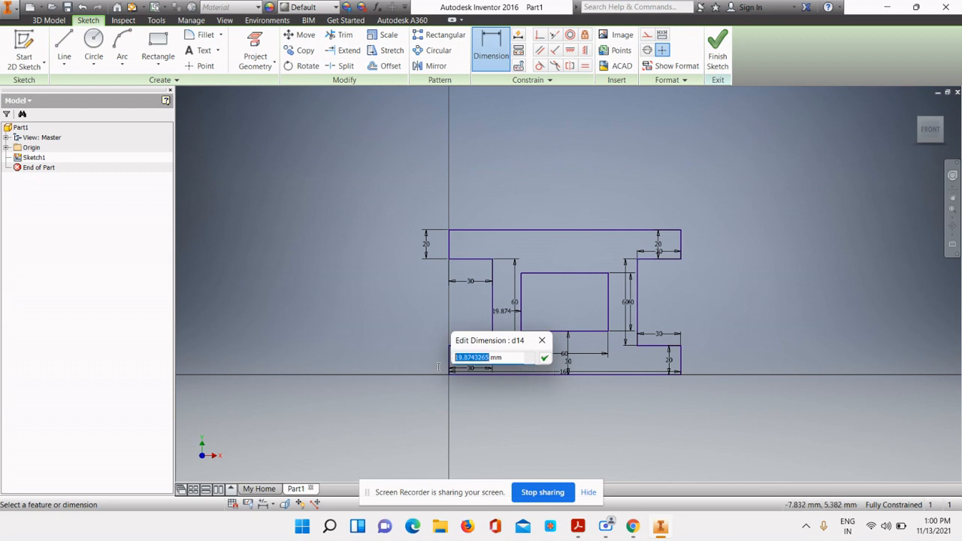
text(20)
key(Return)
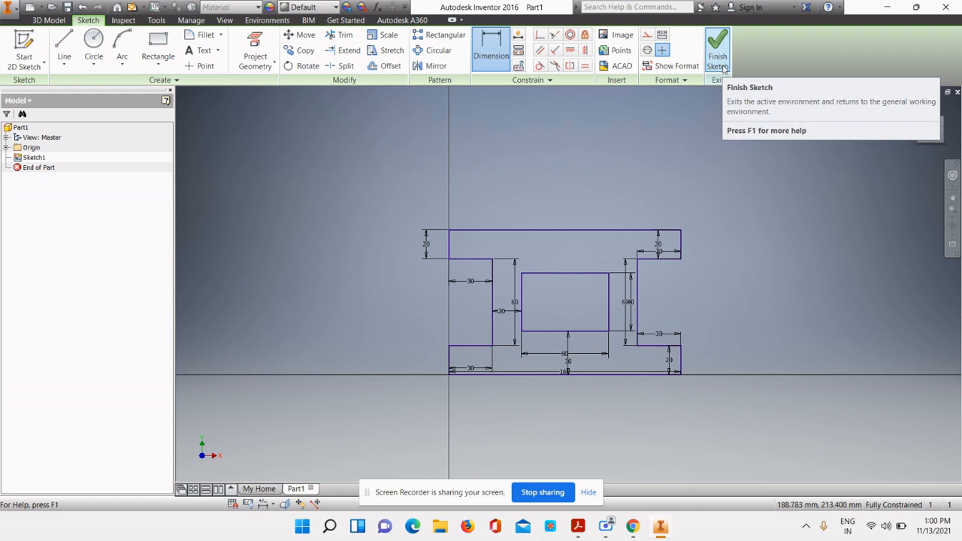
Finish the sketch and check the part's depth in the PDF drawing before returning to Inventor.
click(718, 56)
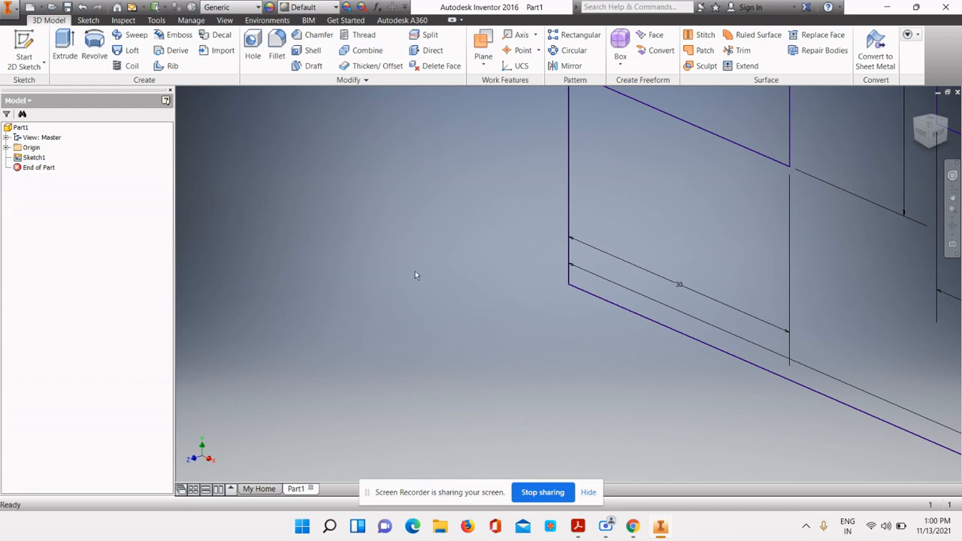
key(F6)
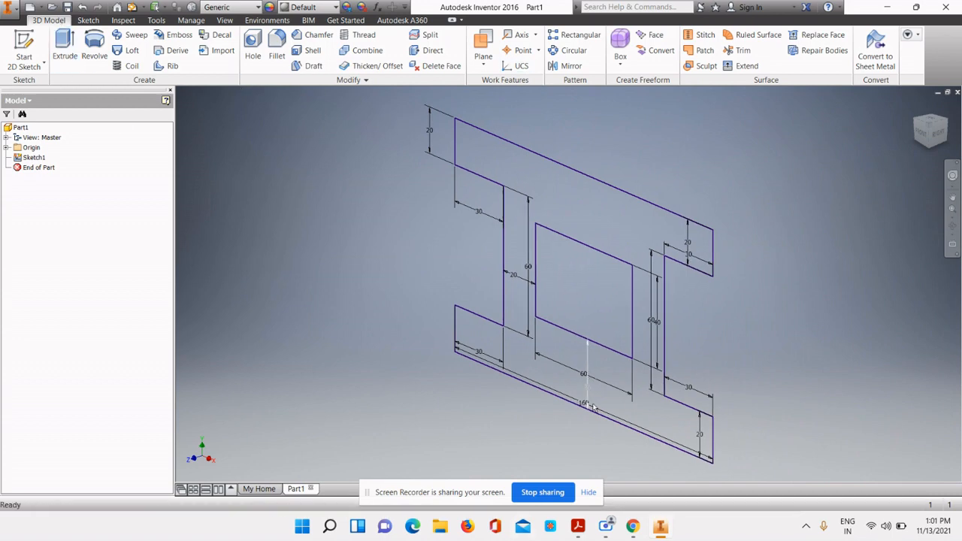
click(578, 526)
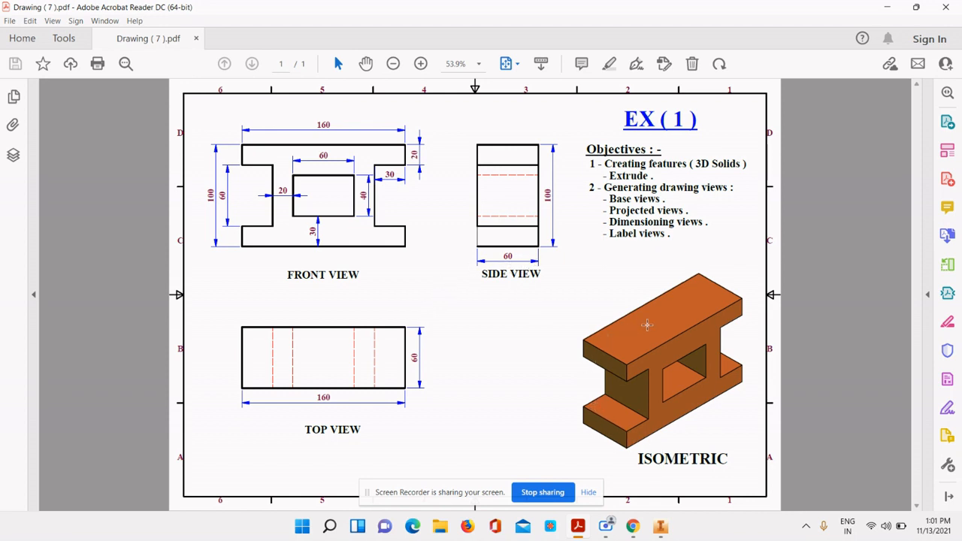
click(662, 528)
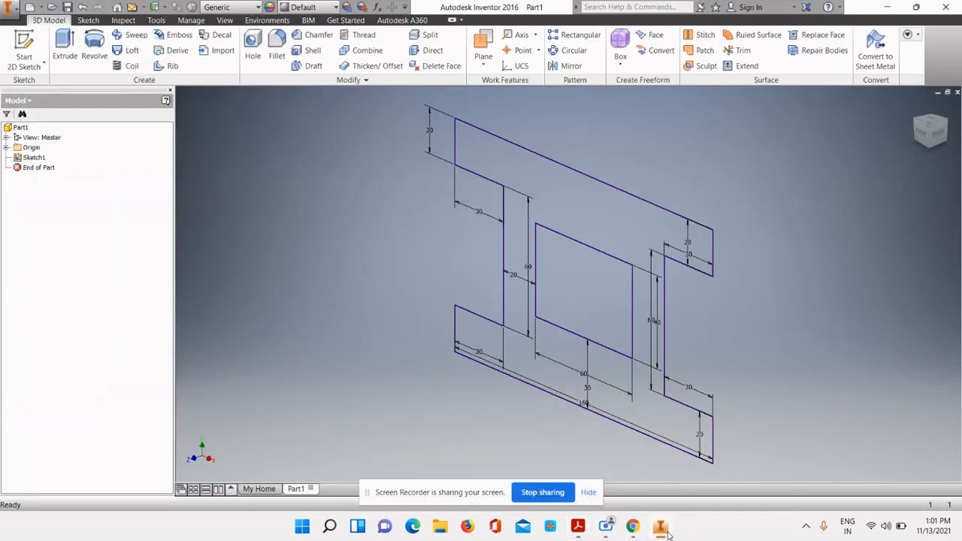
Extrude the notched profile 60 mm as a solid, leaving the rectangular opening empty.
click(65, 51)
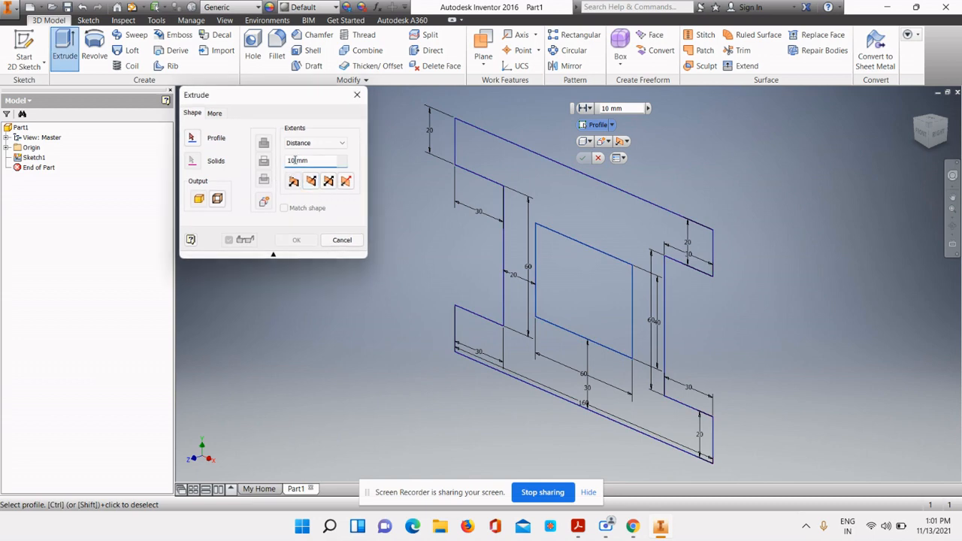
double_click(294, 160)
text(60)
click(196, 141)
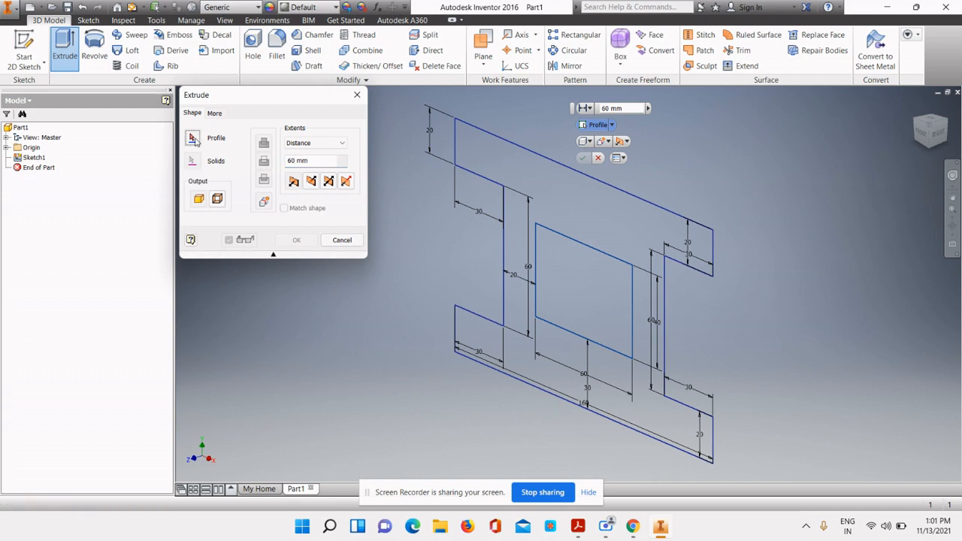
click(621, 215)
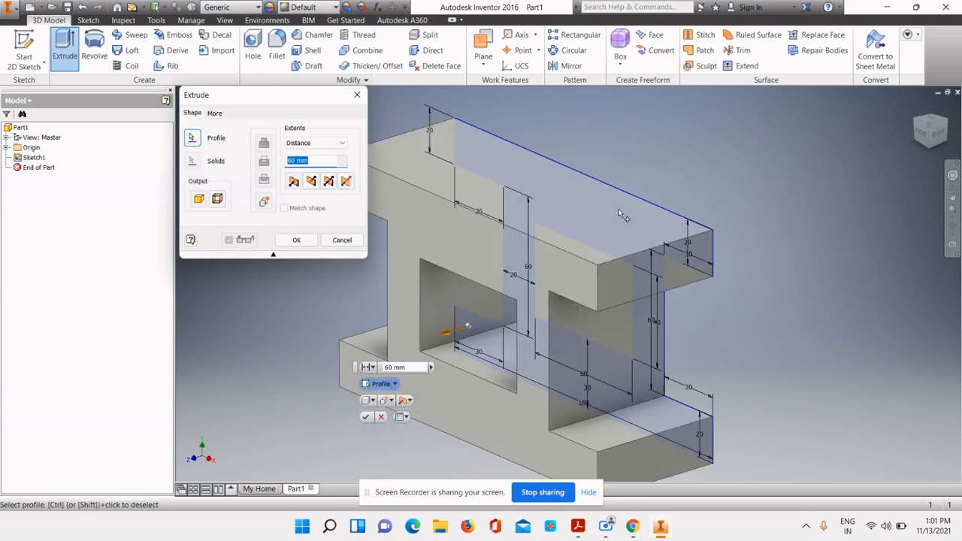
click(296, 240)
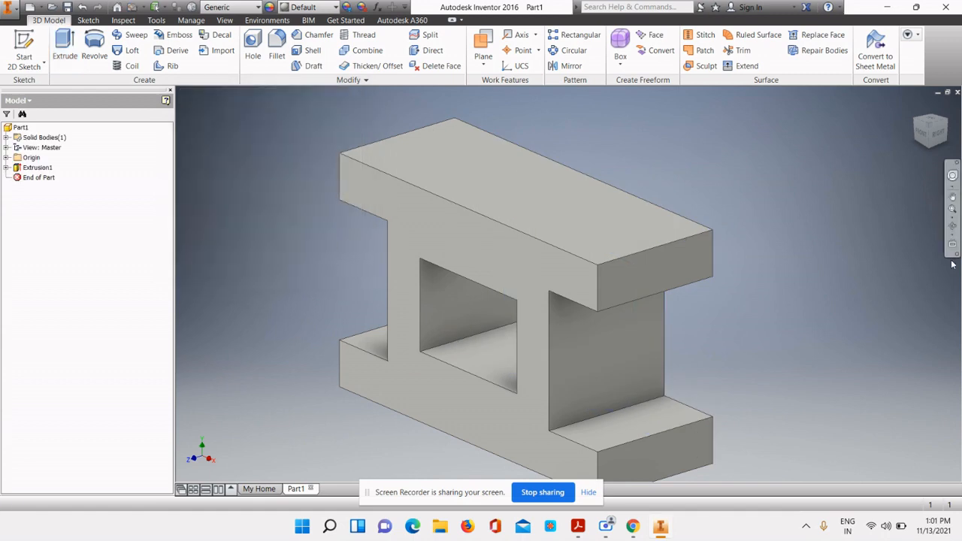
key(F6)
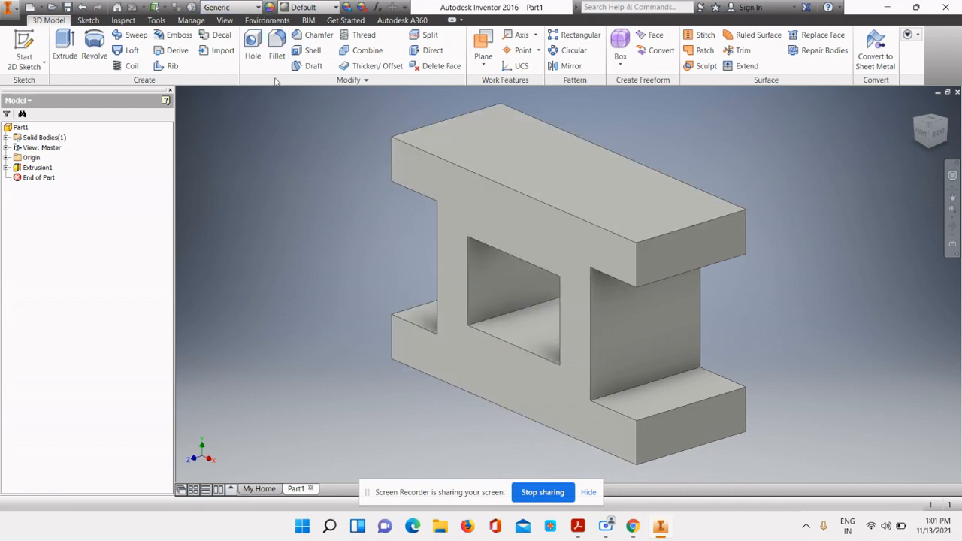
Assign the Iron, Cast material to the part and set its appearance to Light Red.
click(258, 9)
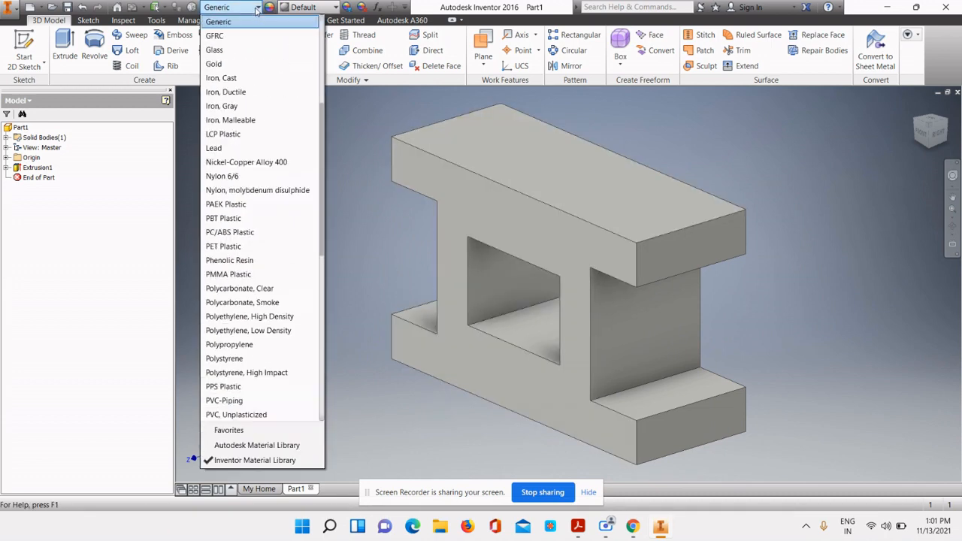
click(249, 79)
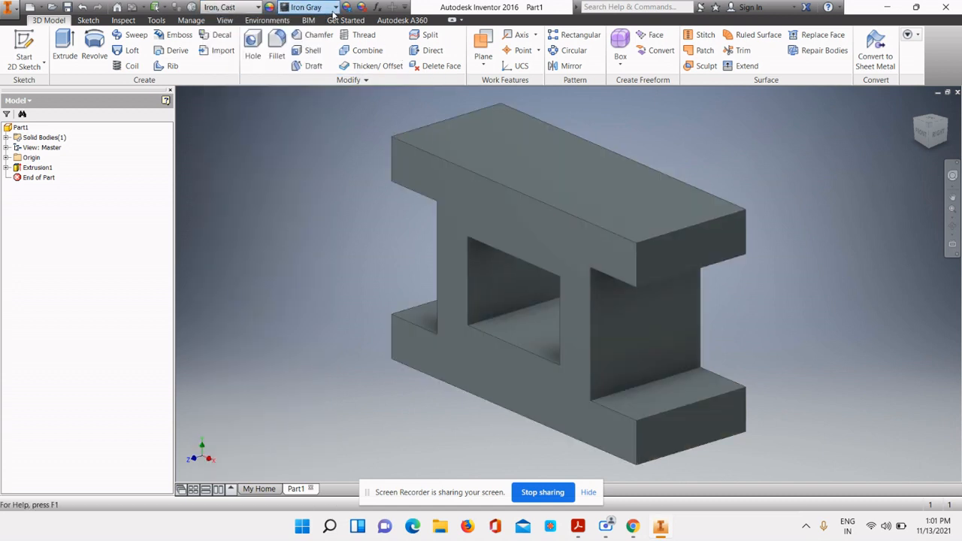
click(334, 9)
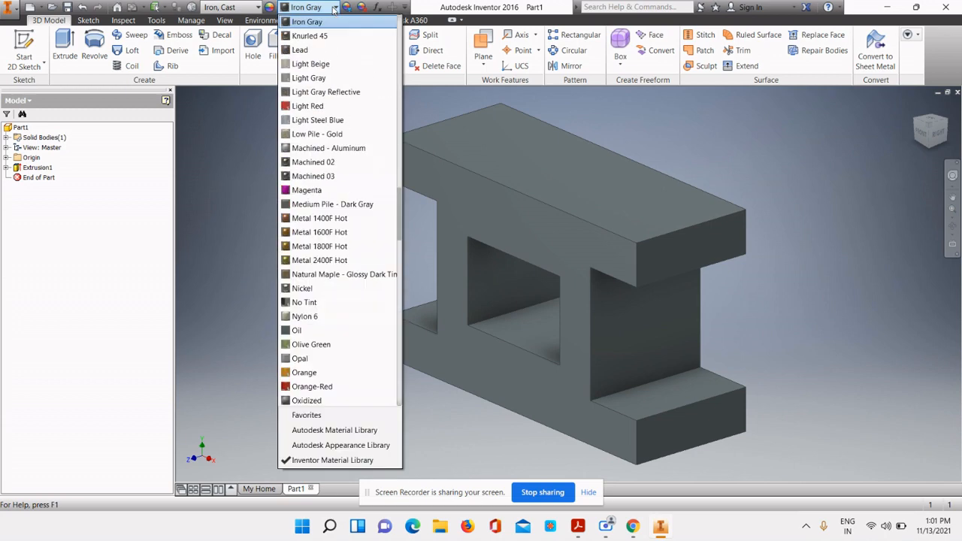
click(333, 107)
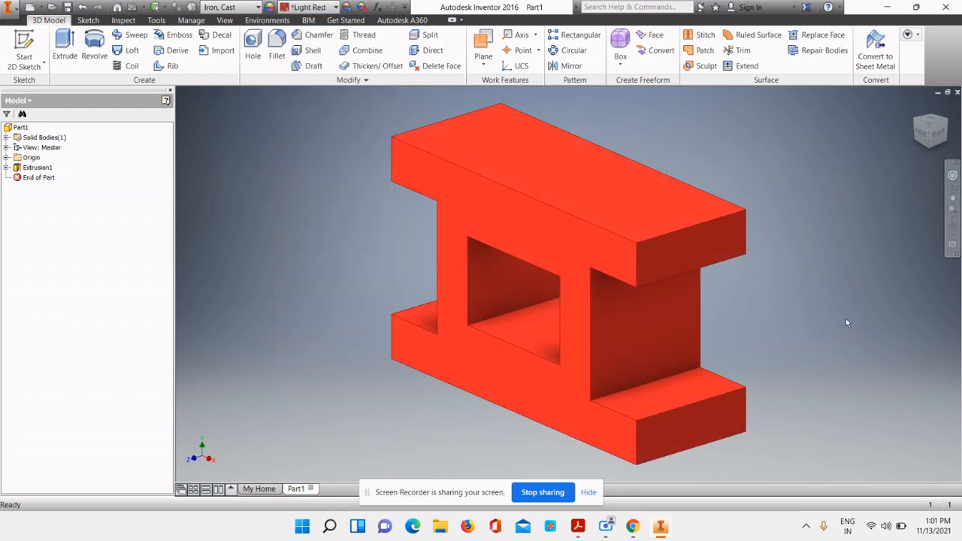
Minimize Inventor and create a new folder named "Inventor drawing" on the desktop.
click(887, 9)
click(889, 10)
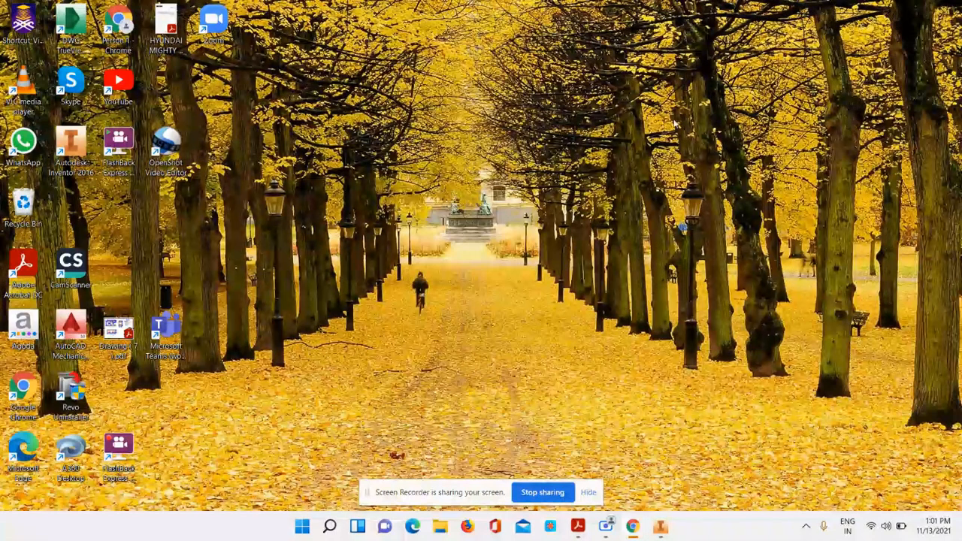
right_click(282, 153)
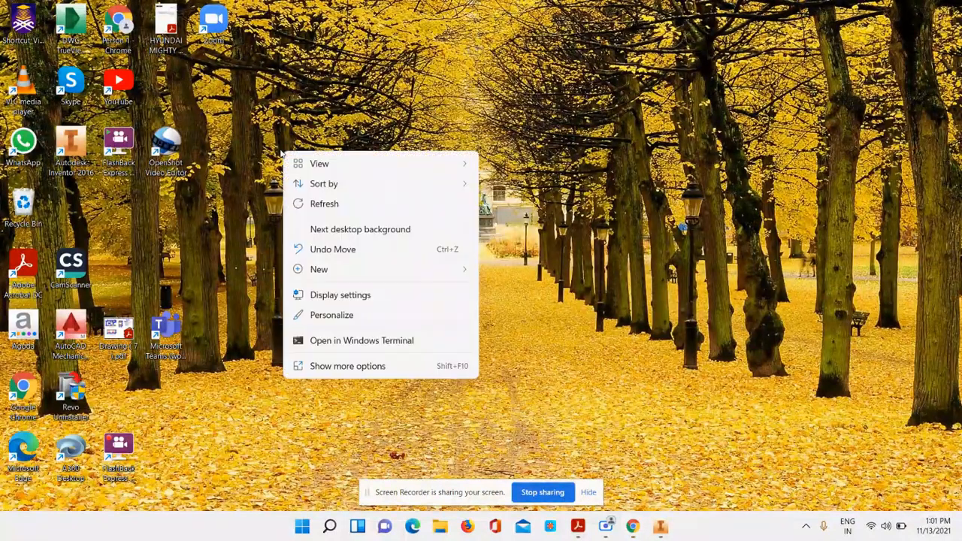
click(359, 370)
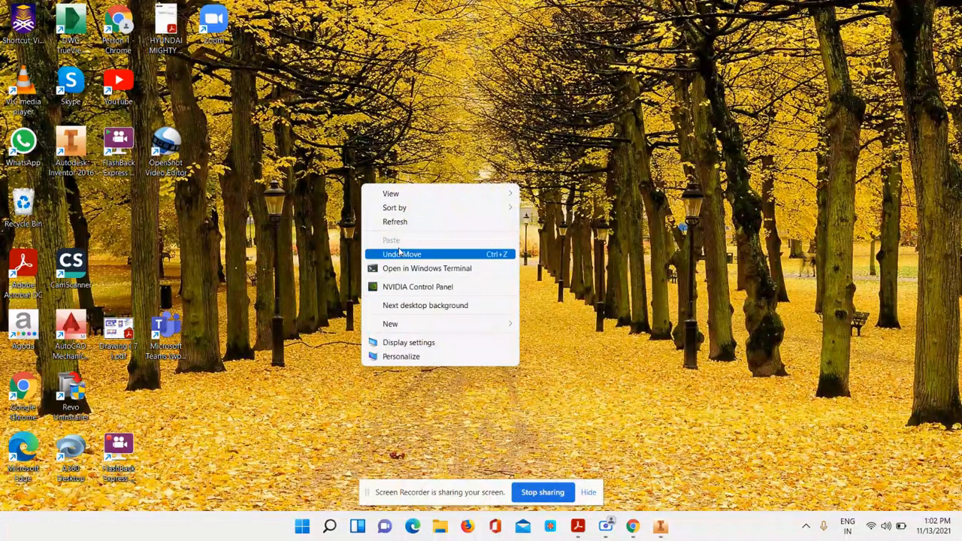
mouse_move(414, 326)
click(641, 325)
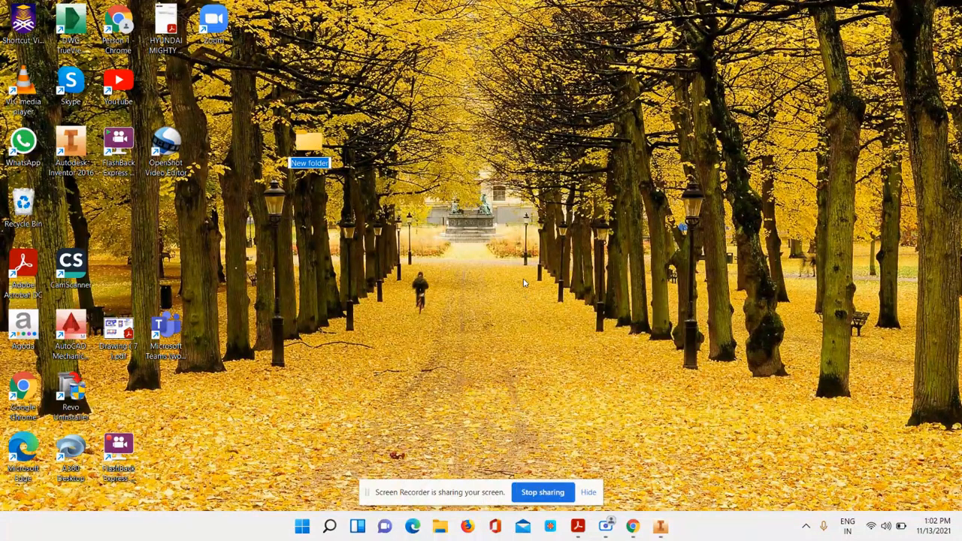
text(Inve)
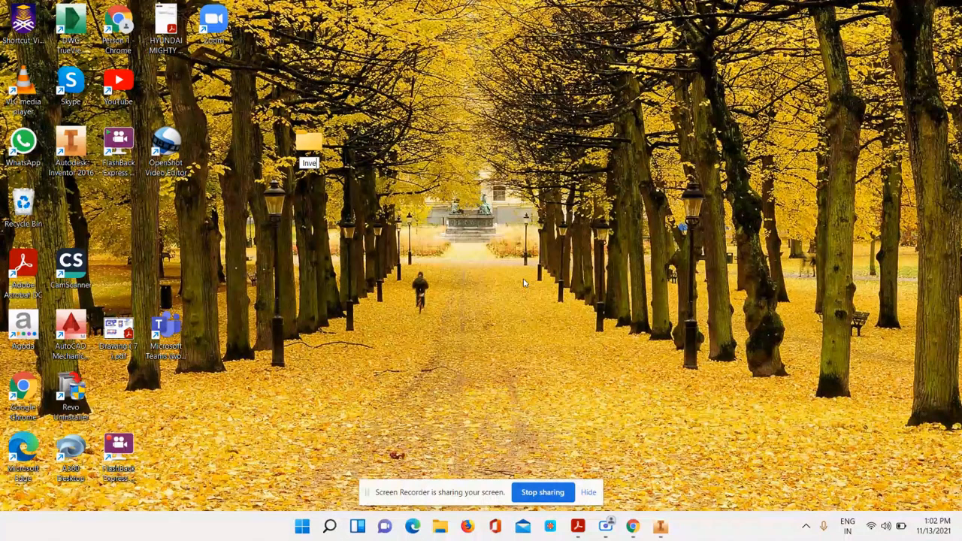
text(ntor drawing)
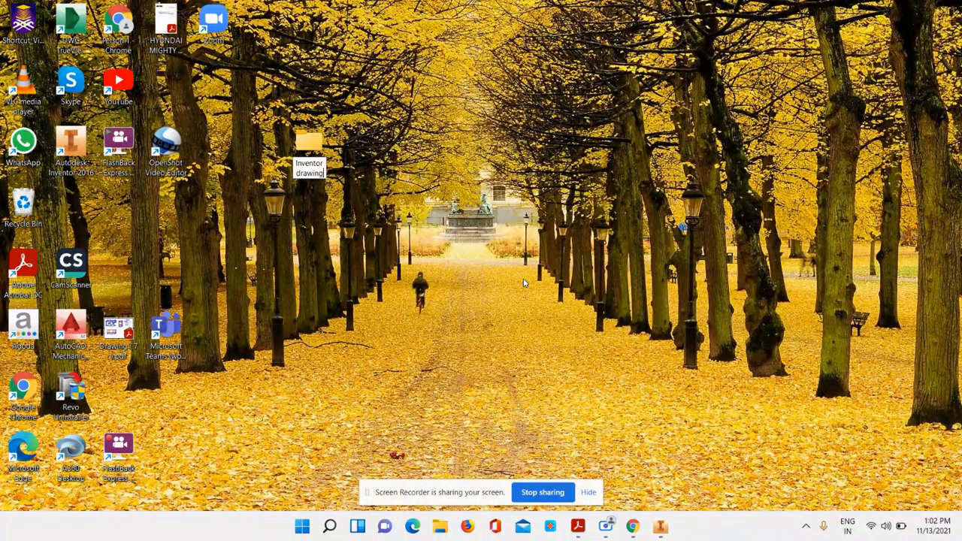
key(Return)
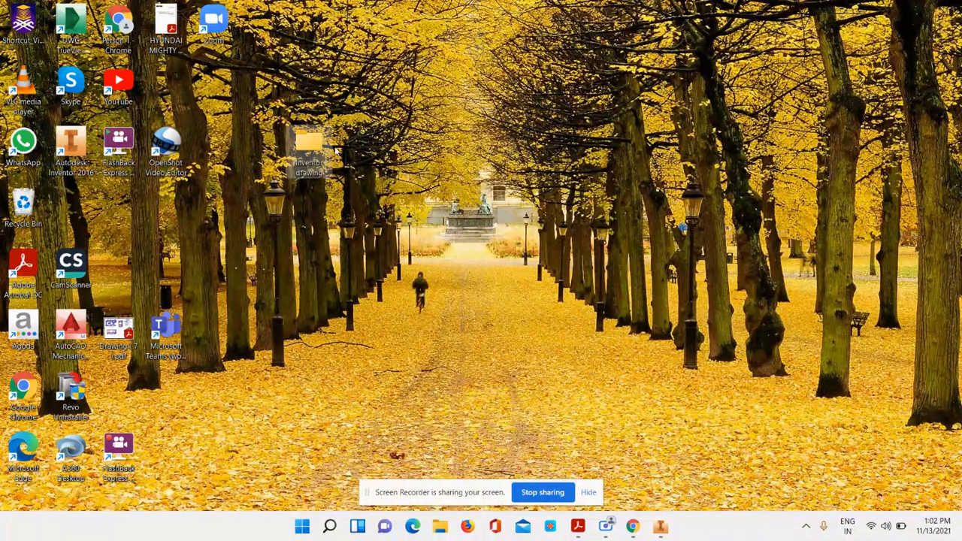
Create a subfolder named "DWG 1" inside the Inventor drawing folder and close the folder window.
double_click(317, 145)
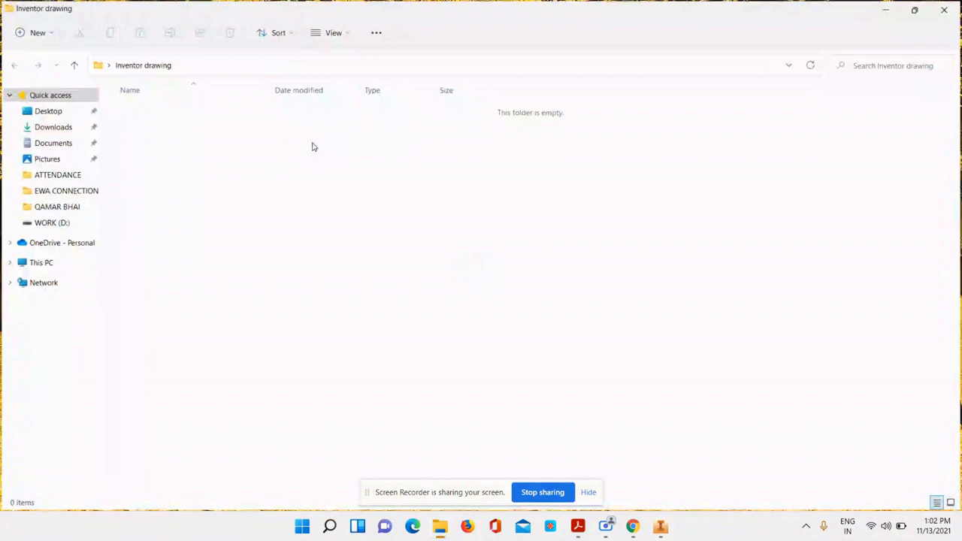
right_click(208, 114)
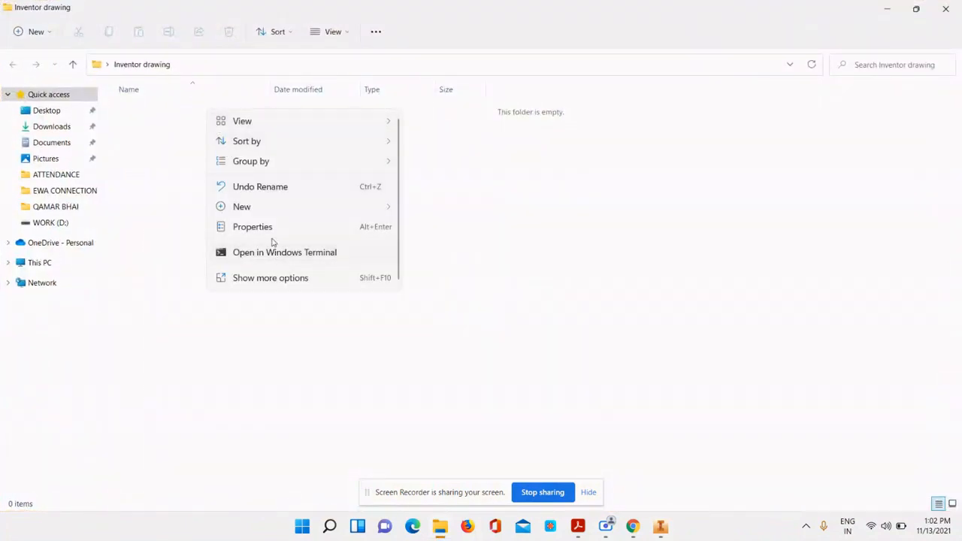
click(329, 279)
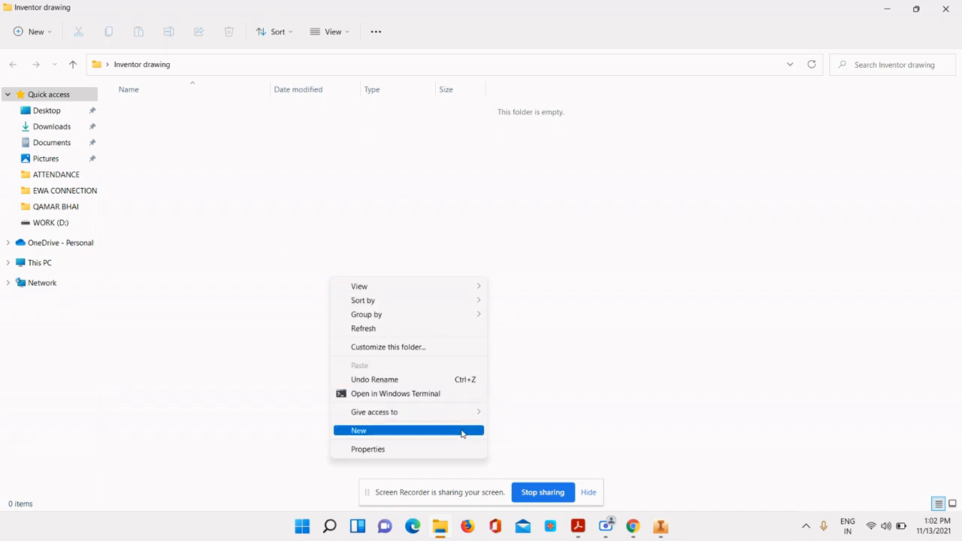
mouse_move(462, 434)
click(516, 258)
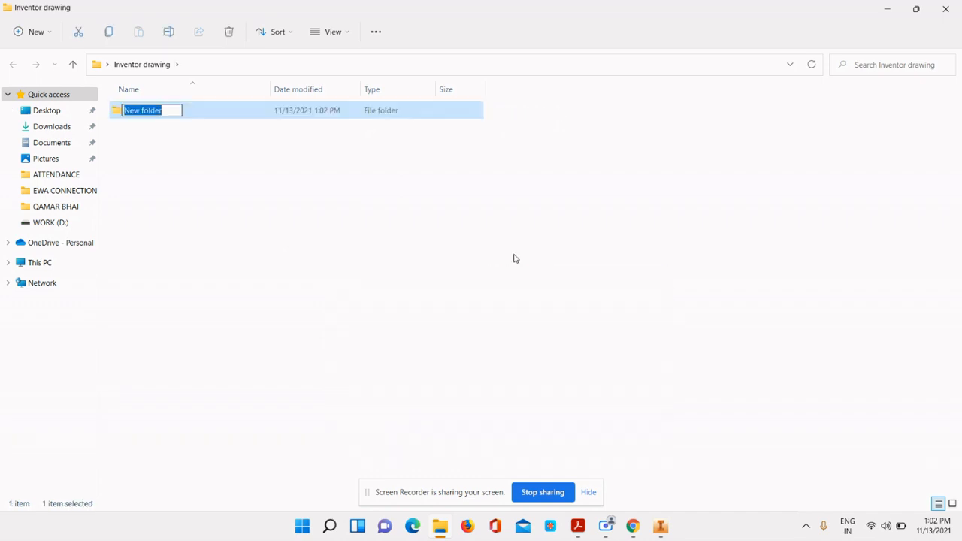
text(D)
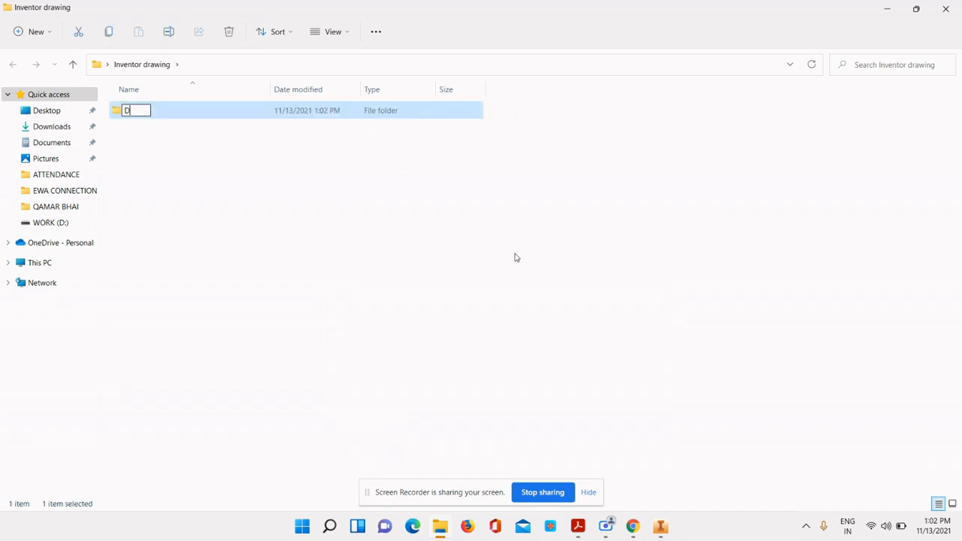
text(WG 1)
click(448, 278)
click(955, 6)
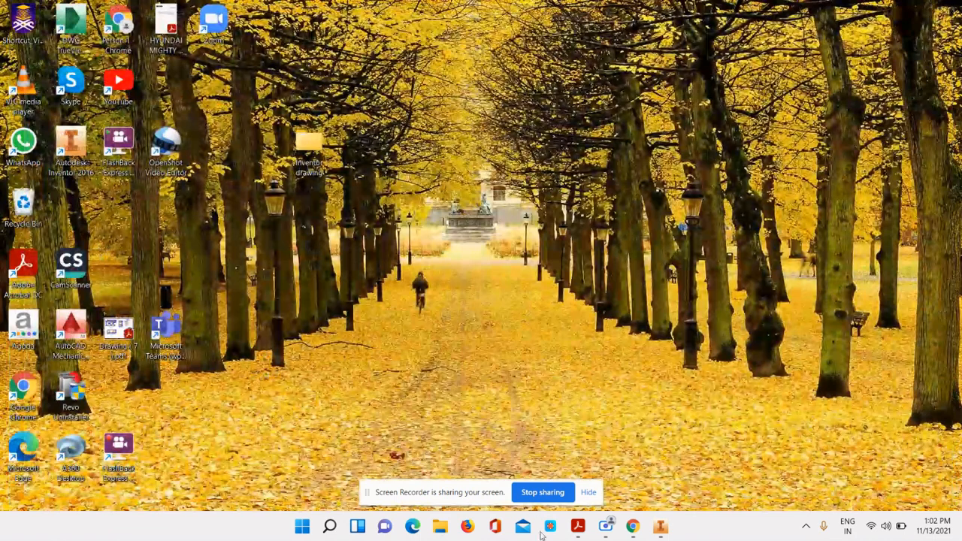
Switch back to Inventor and save the part as Part1.ipt in the desktop folder Inventor drawing, subfolder DWG 1.
click(663, 529)
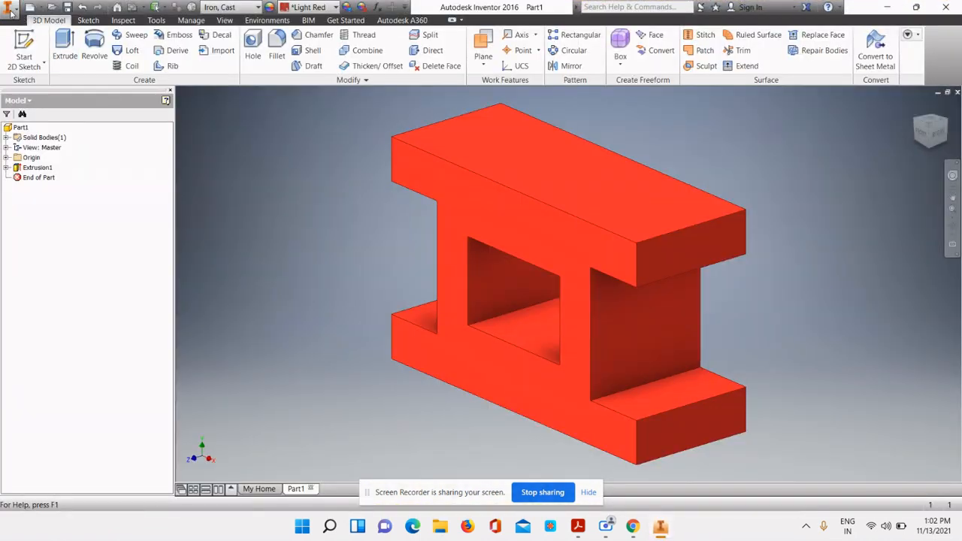
click(12, 14)
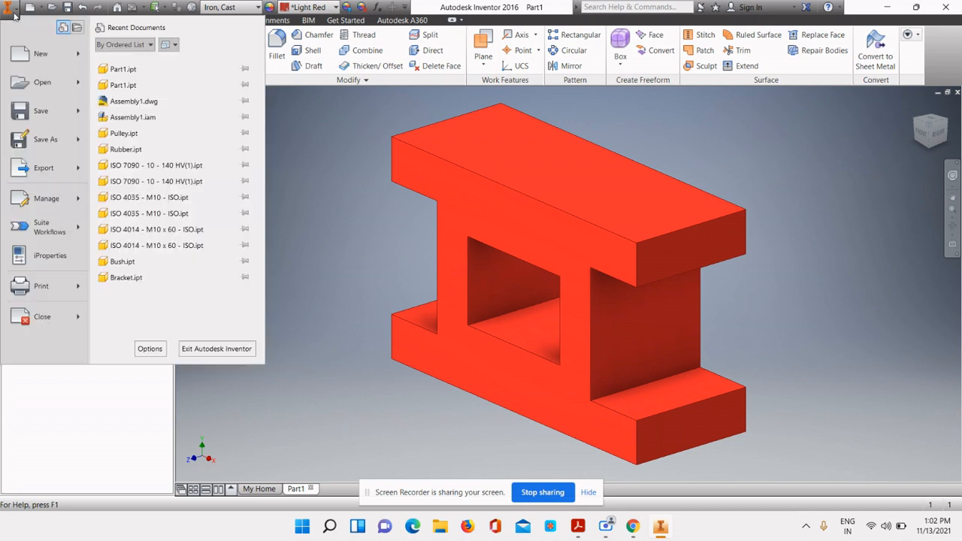
click(13, 14)
click(14, 14)
mouse_move(58, 143)
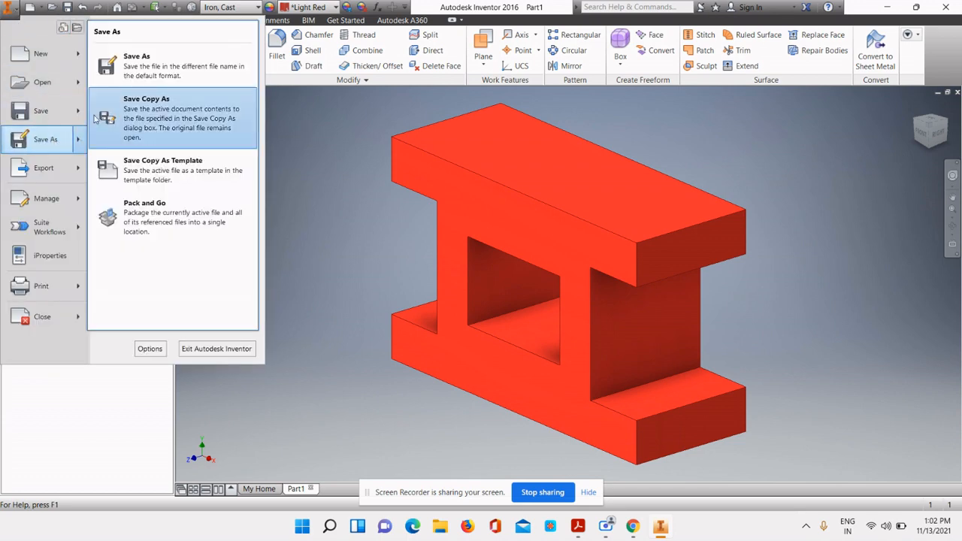
click(126, 72)
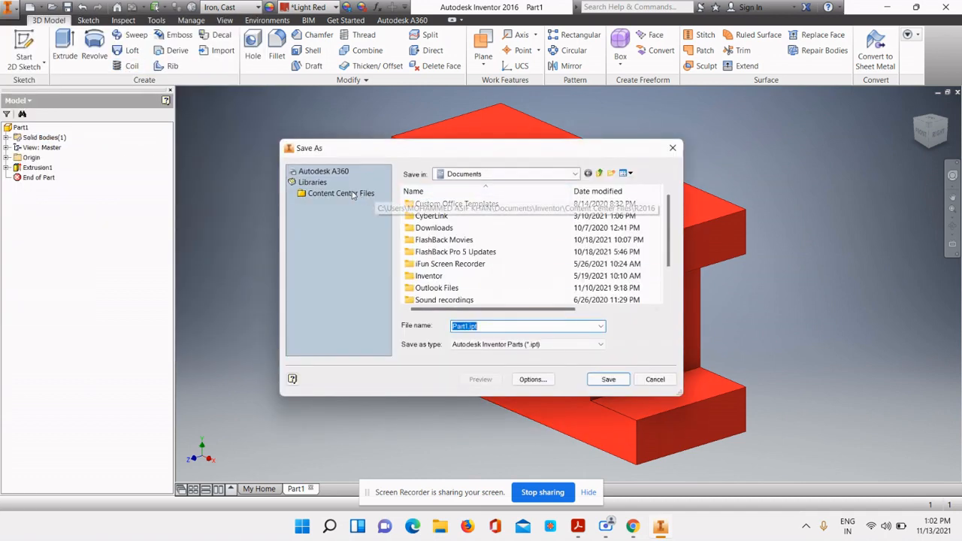
click(575, 174)
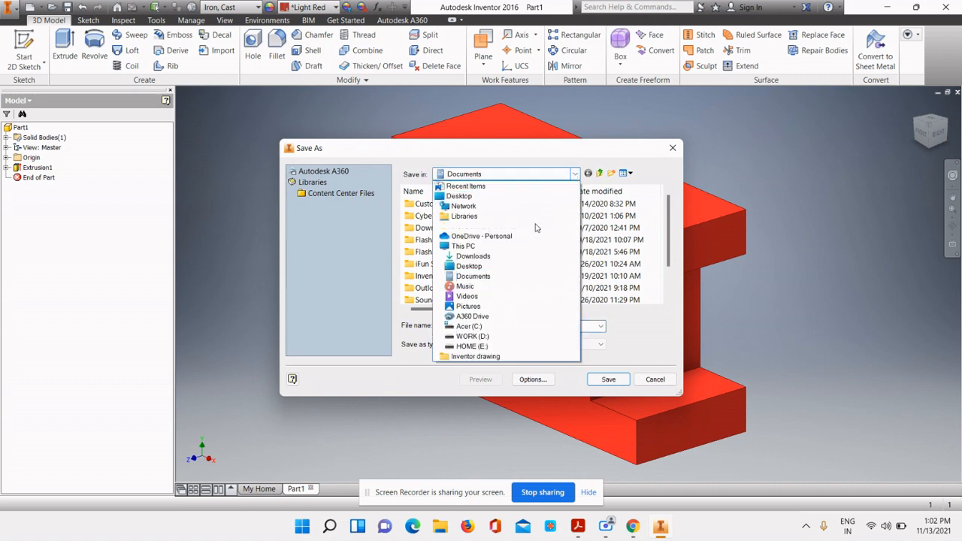
click(459, 196)
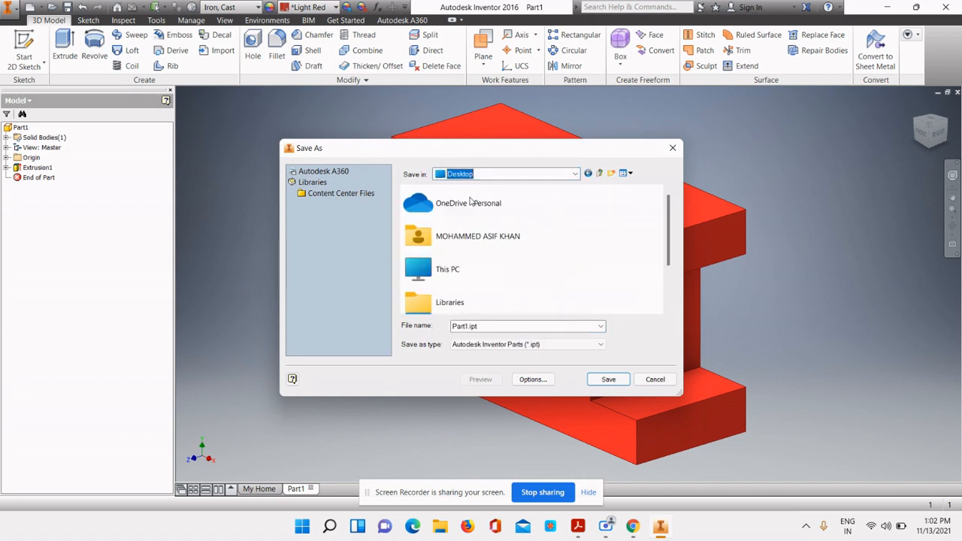
scroll(458, 275, down, 2)
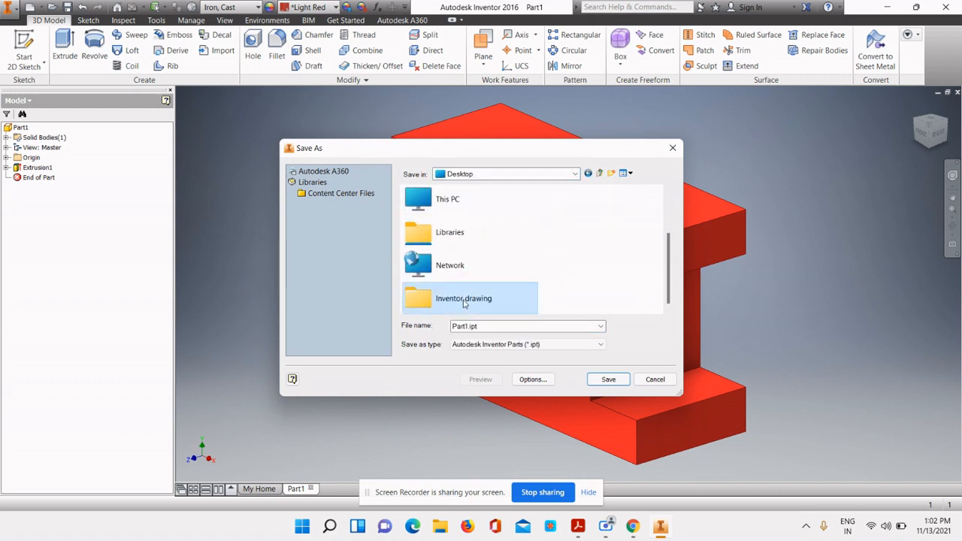
double_click(460, 304)
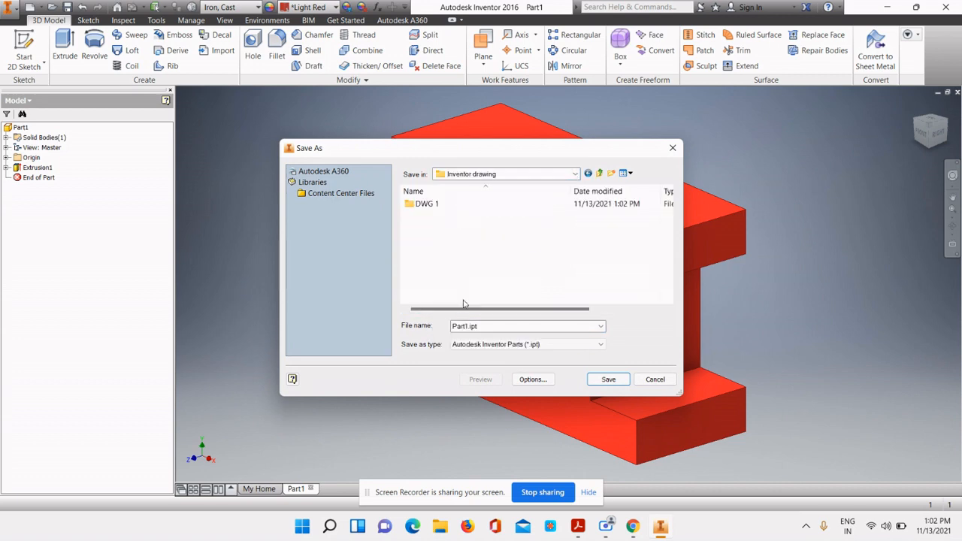
double_click(429, 207)
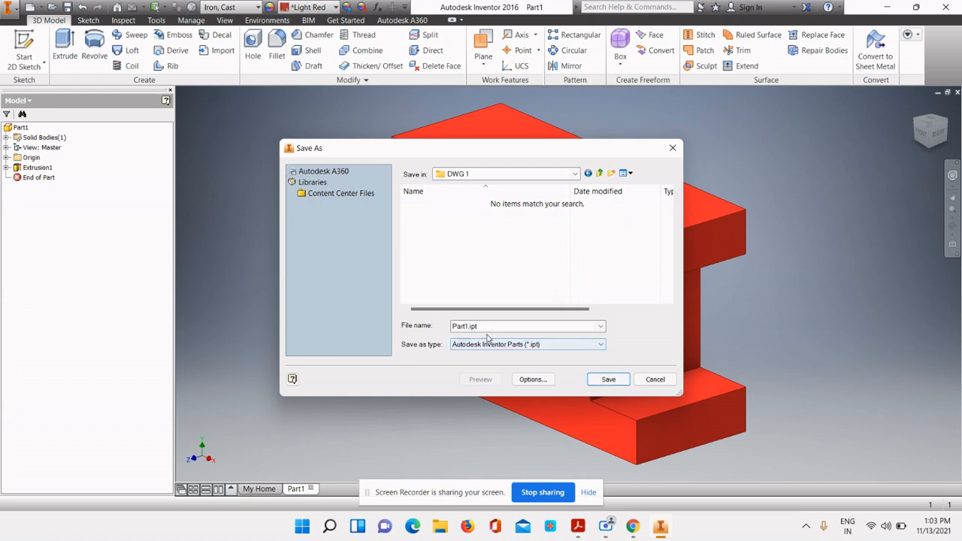
click(608, 380)
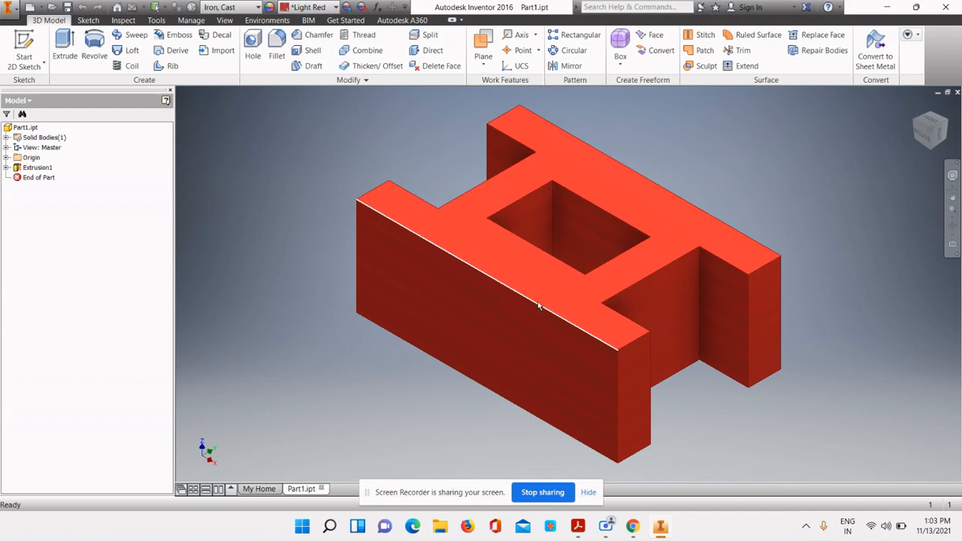
mouse_move(540, 305)
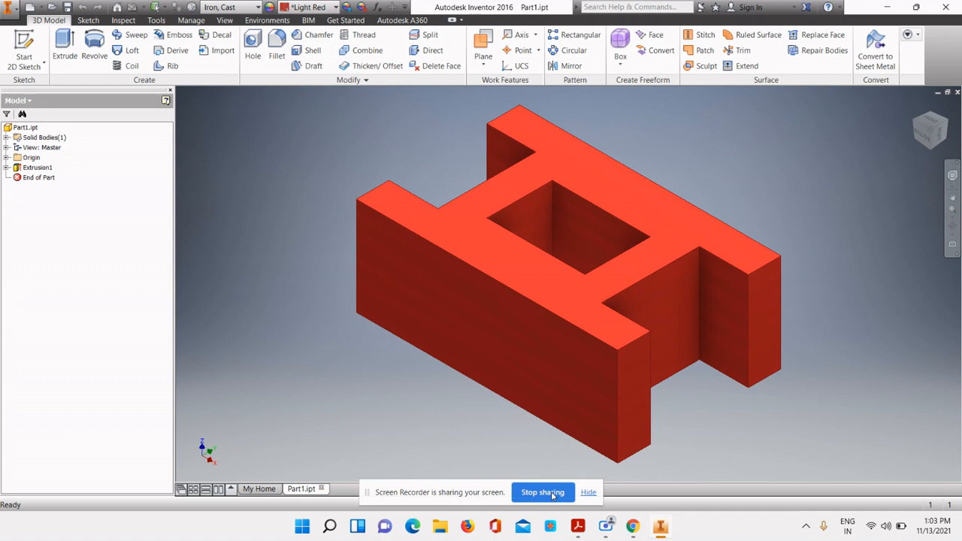
click(552, 492)
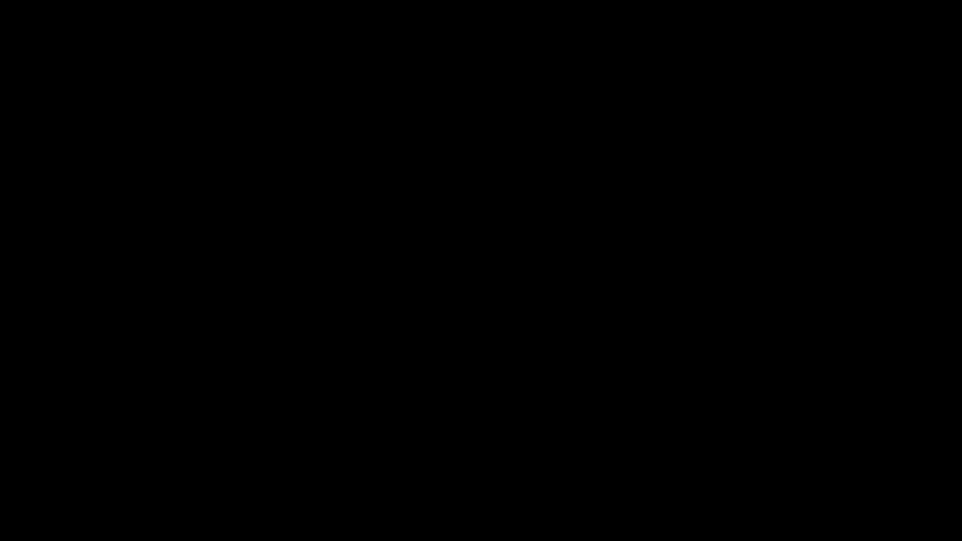